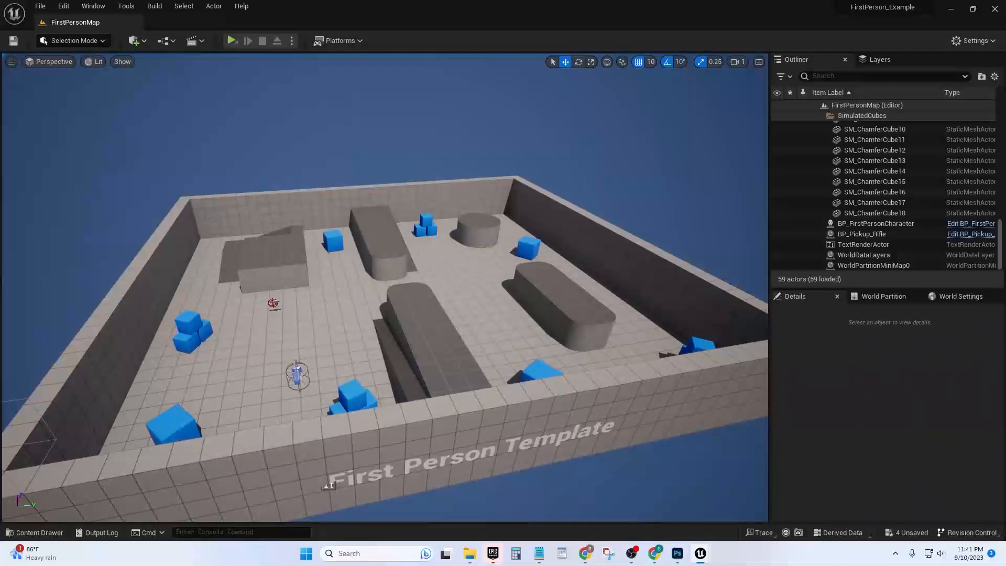
key("ctrl+space")
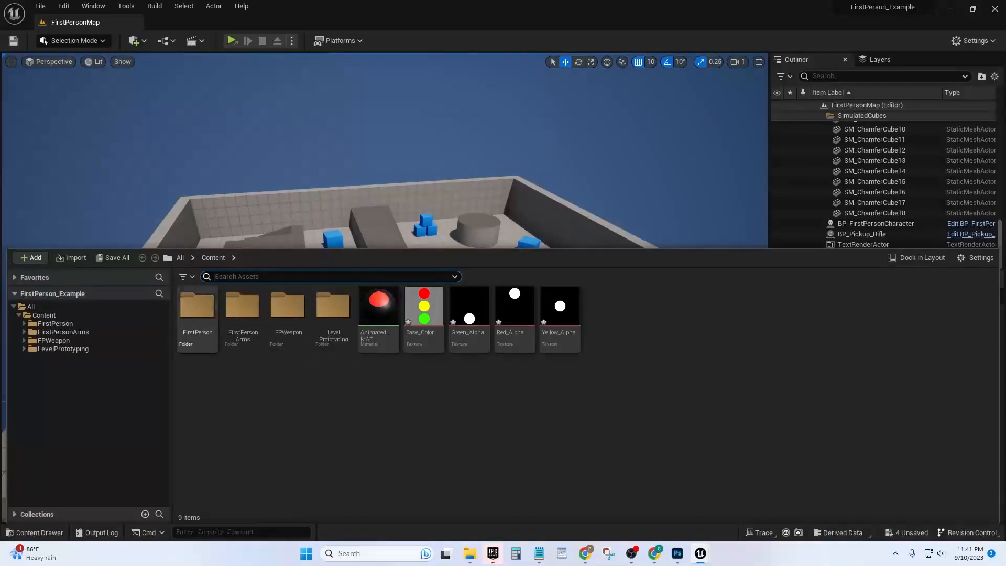
key("ctrl+space")
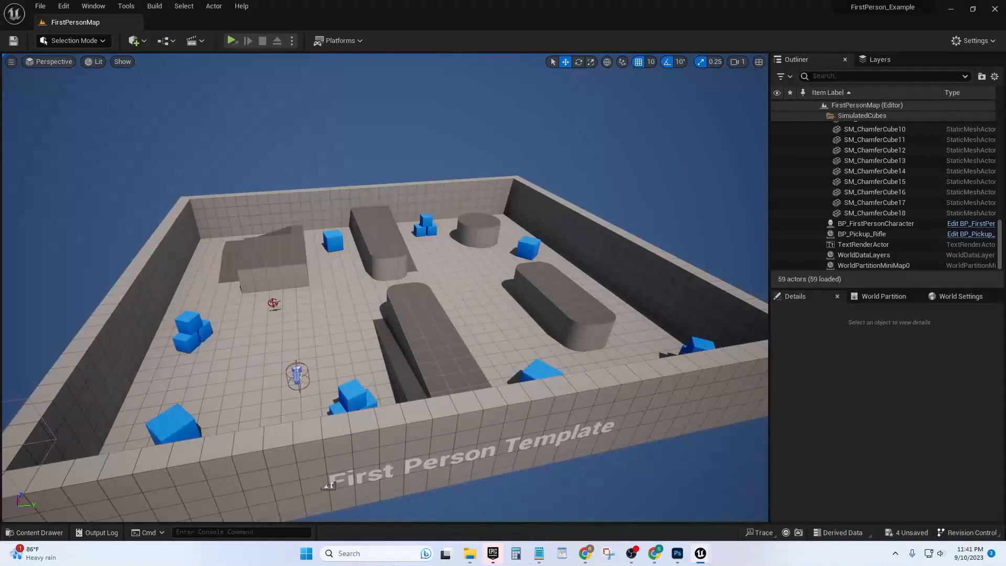
left_click_drag(1005, 178, 217, 179)
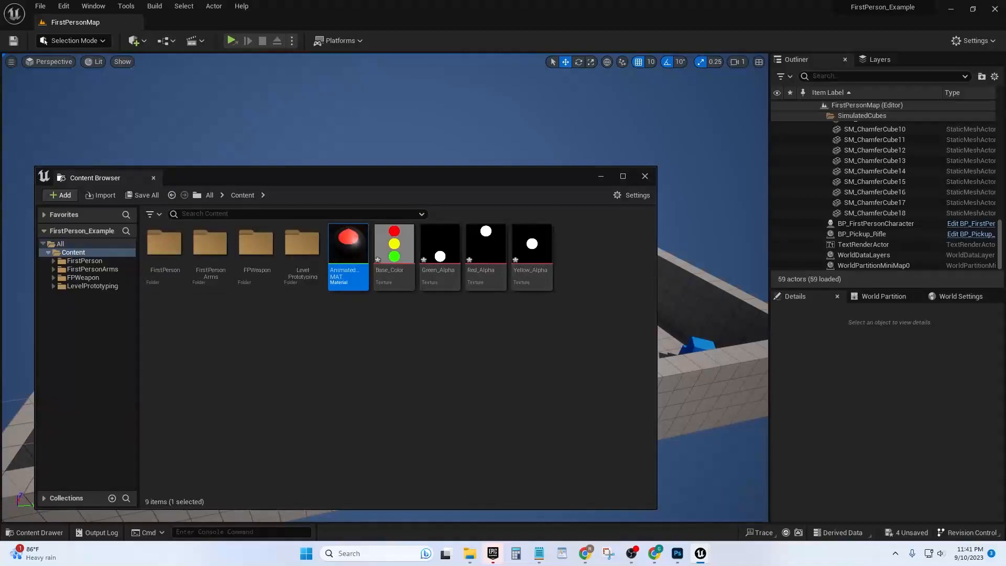
key("Escape")
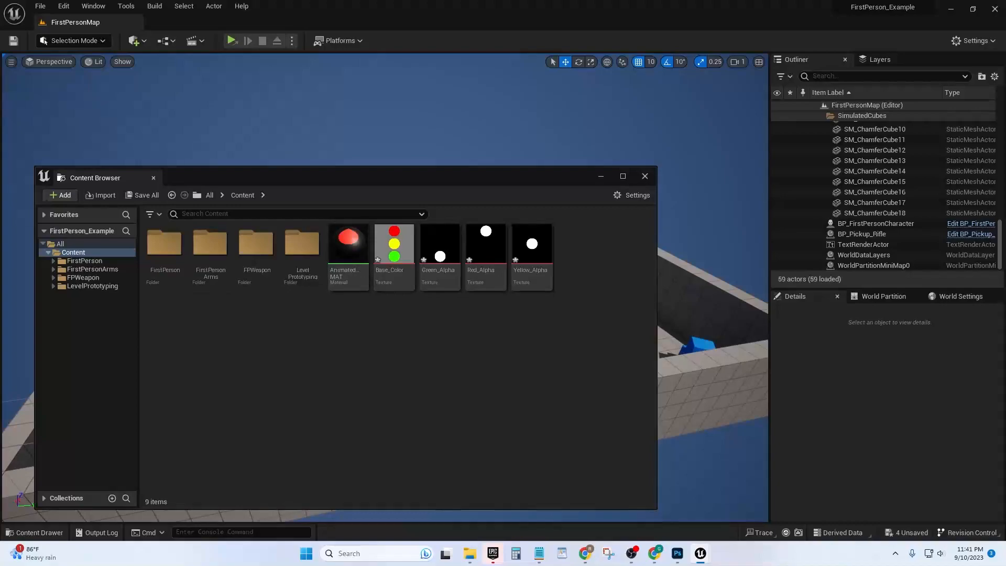
left_click_drag(272, 176, 1005, 210)
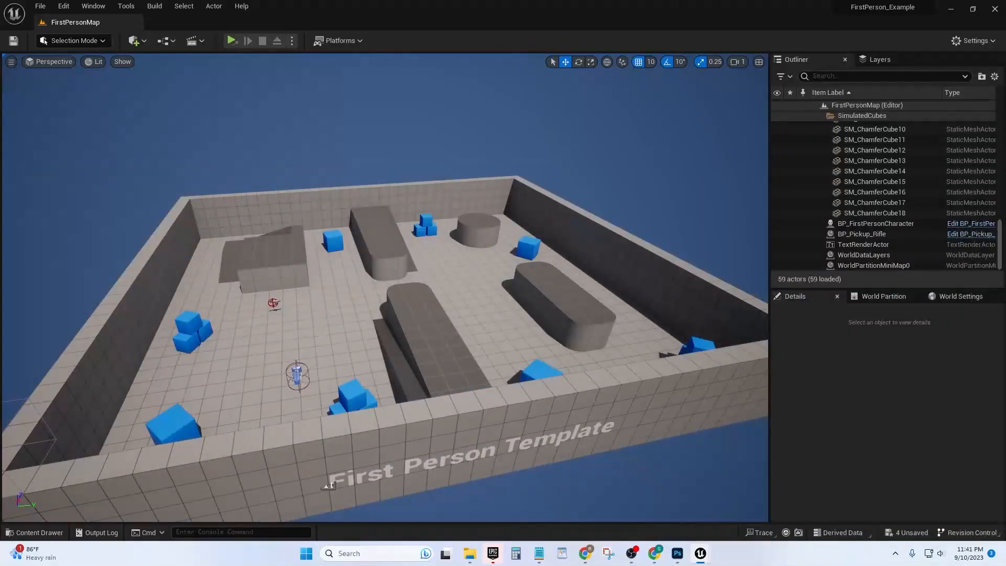
right_click_drag(385, 288, 385, 262)
key("ctrl+space")
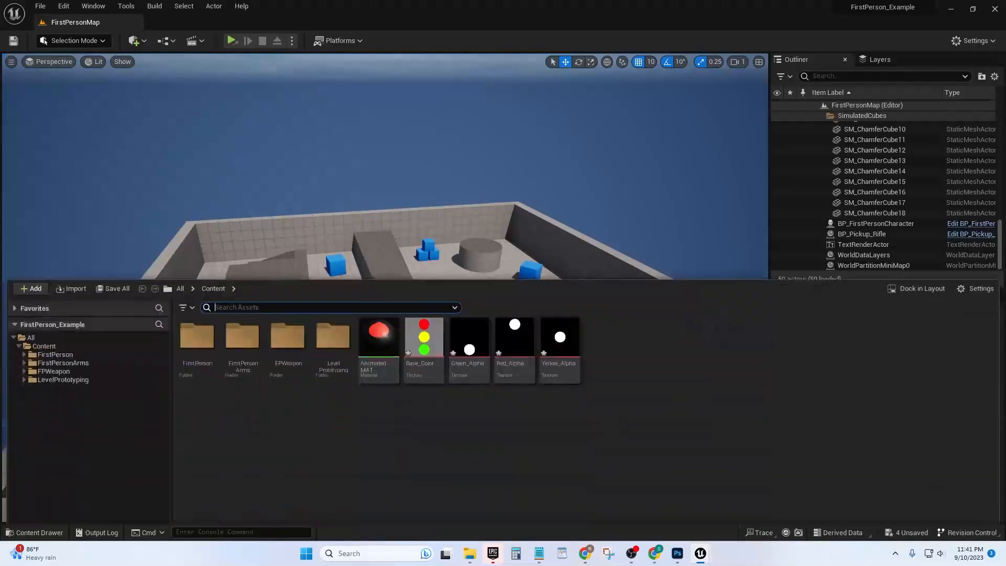
key("ctrl+space")
Place the floating Content Browser over the level viewport and inspect the Base_Color texture in the texture editor
left_click_drag(1005, 188, 283, 194)
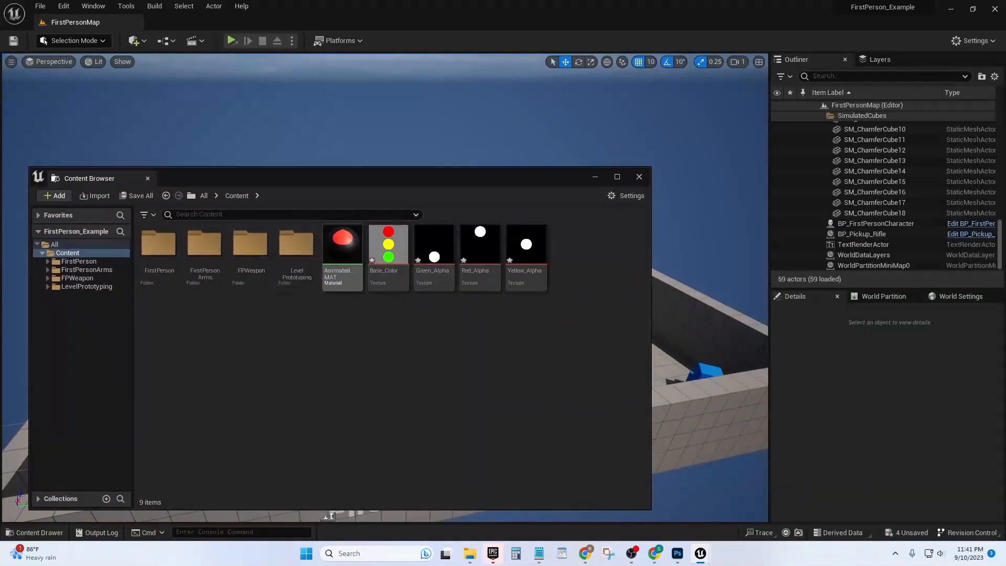
mouse_move(388, 246)
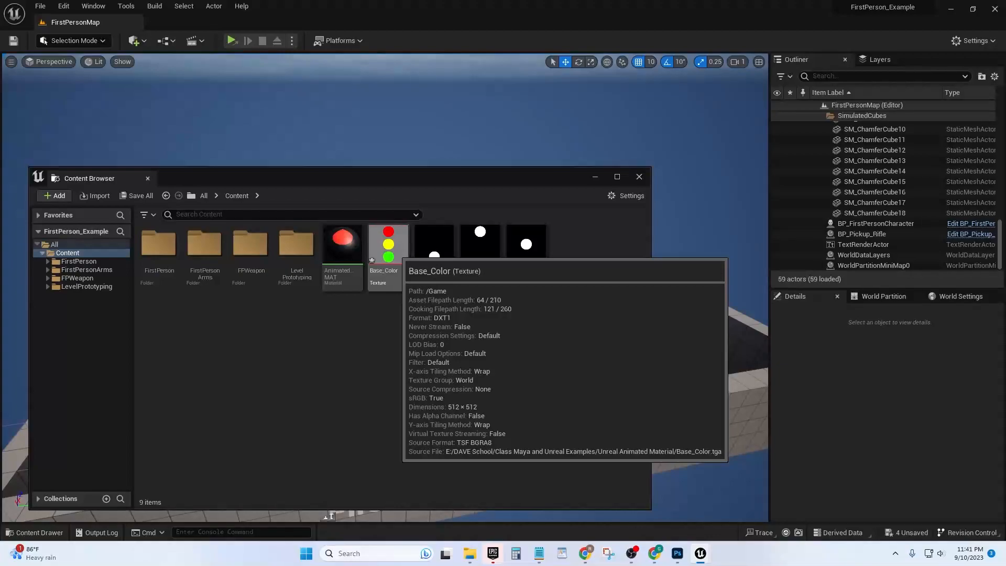
mouse_move(434, 246)
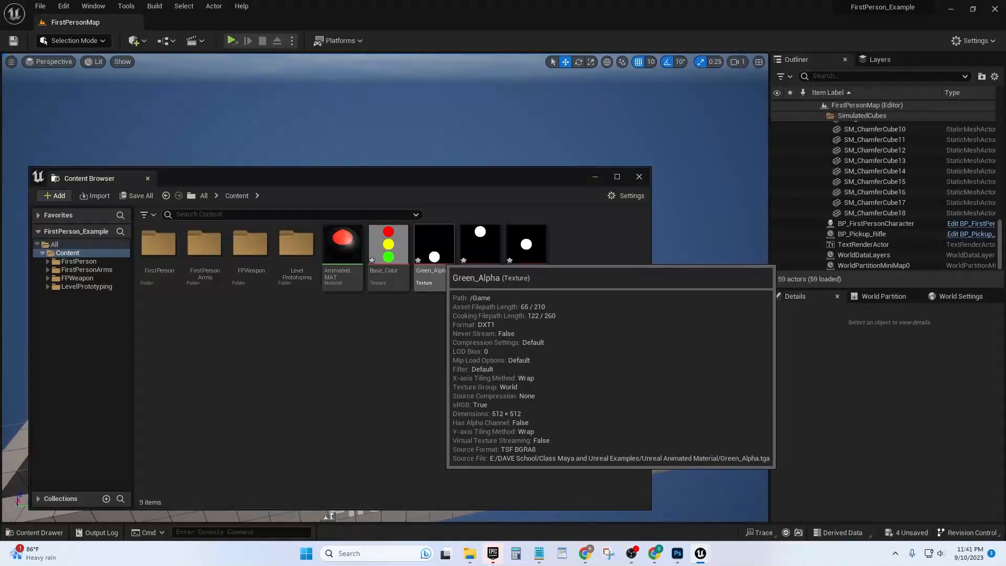
double_click(385, 241)
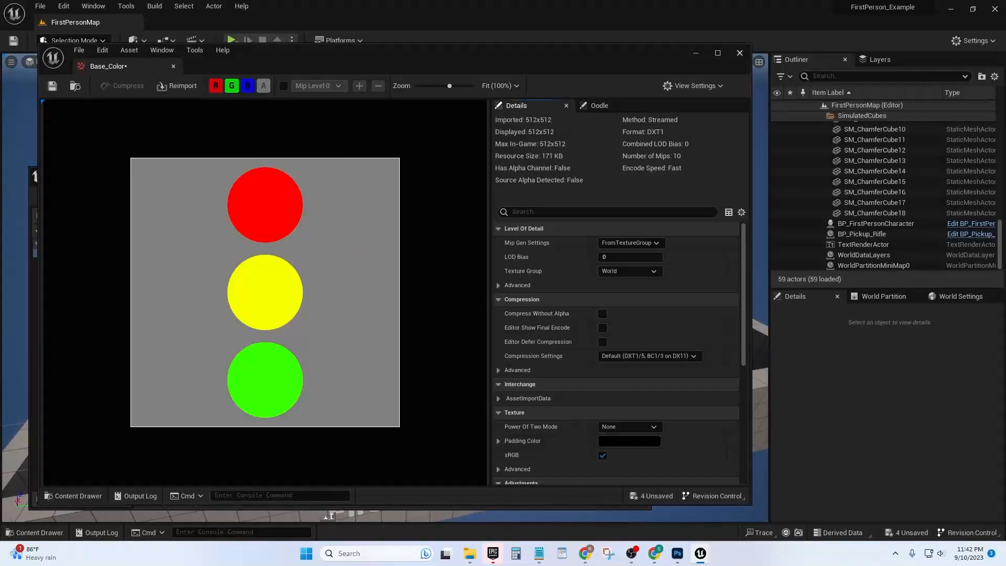
left_click(740, 53)
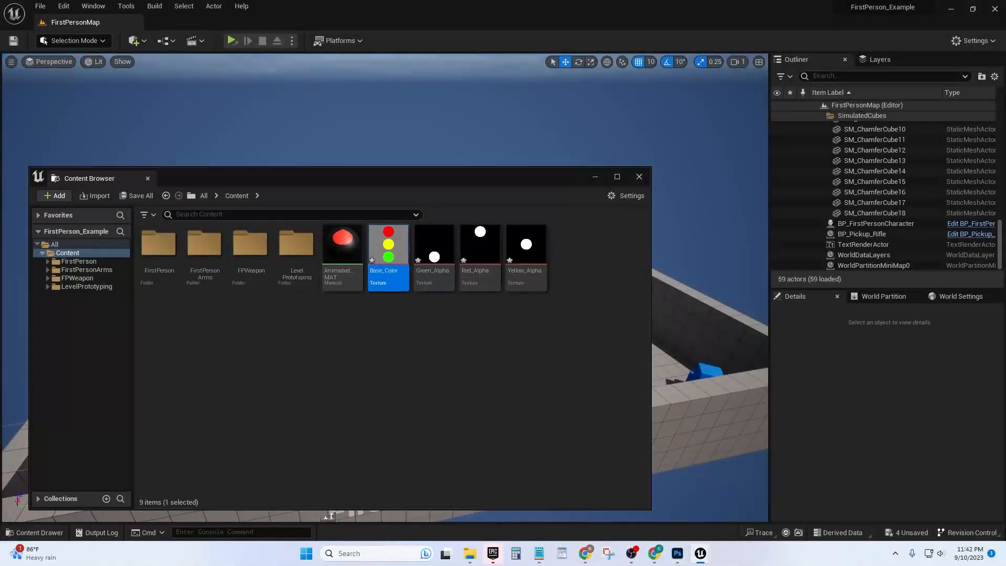
Switch to Photoshop, temporarily show the Flattened Alpha layer of Animated Material.psd, hide it again and return to Unreal Editor
mouse_move(677, 553)
mouse_move(386, 246)
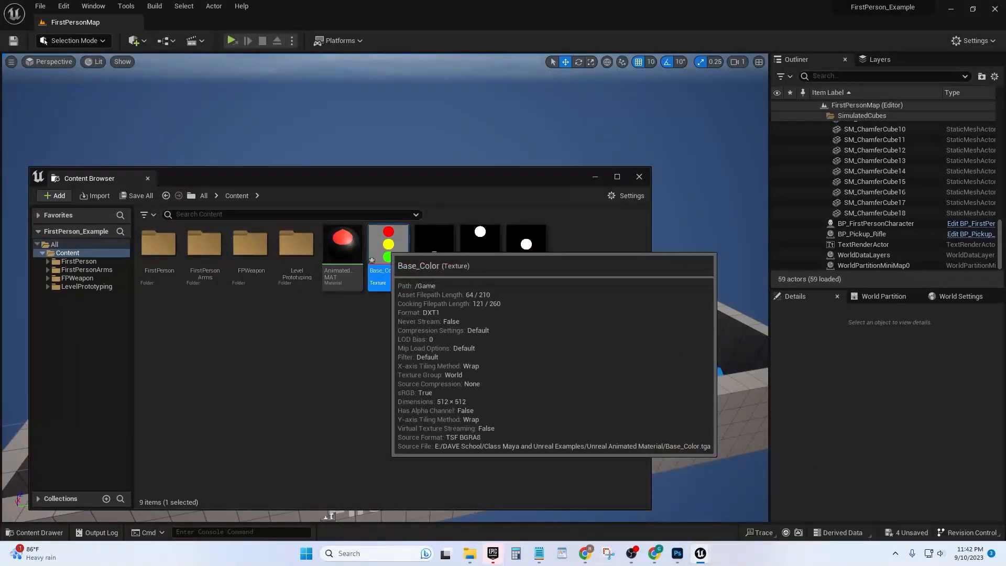
left_click(677, 553)
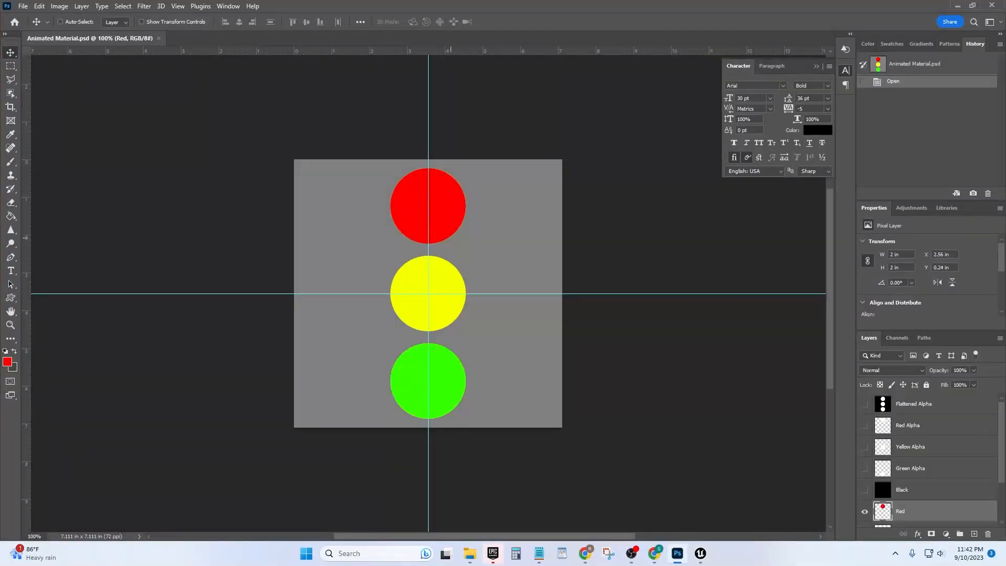
scroll(932, 460, "down", 3)
scroll(932, 461, "up", 3)
left_click(864, 403)
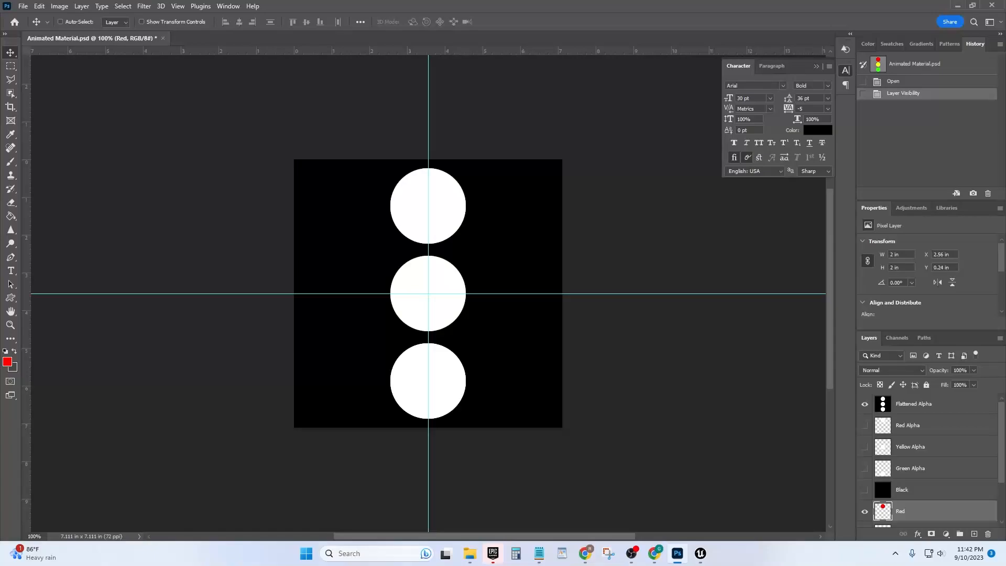
left_click(864, 403)
key("alt+Tab")
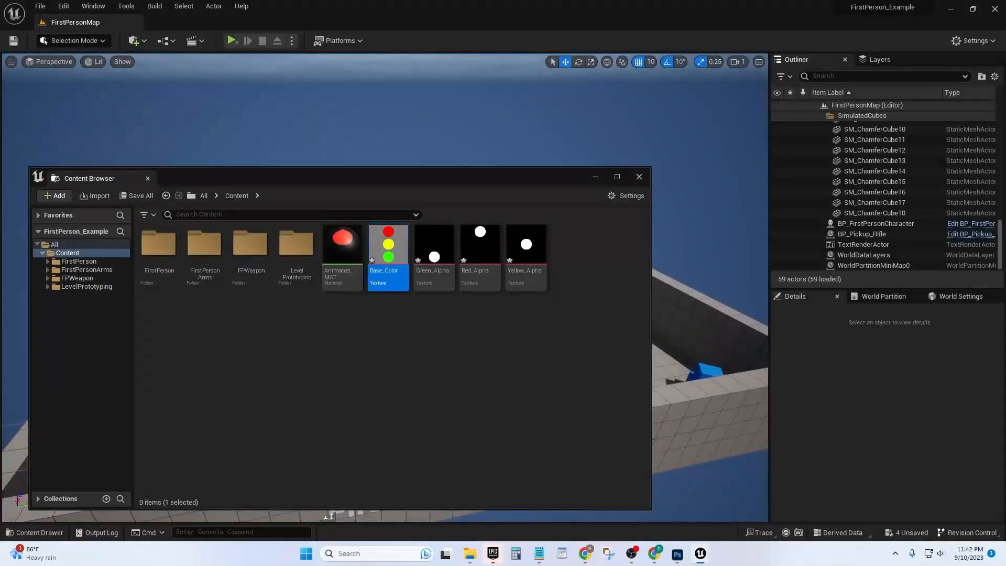
left_click(362, 344)
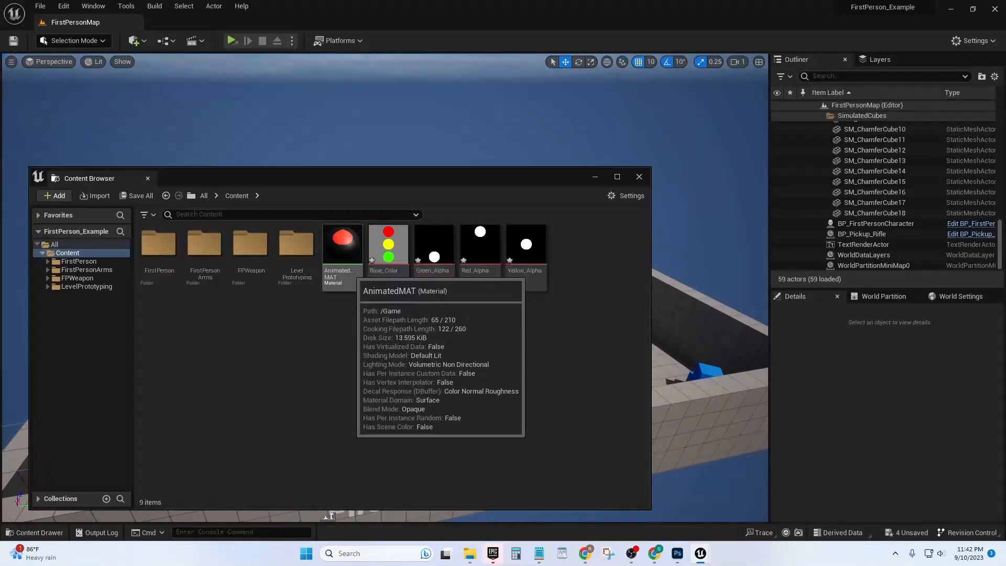
left_click(345, 257)
double_click(345, 256)
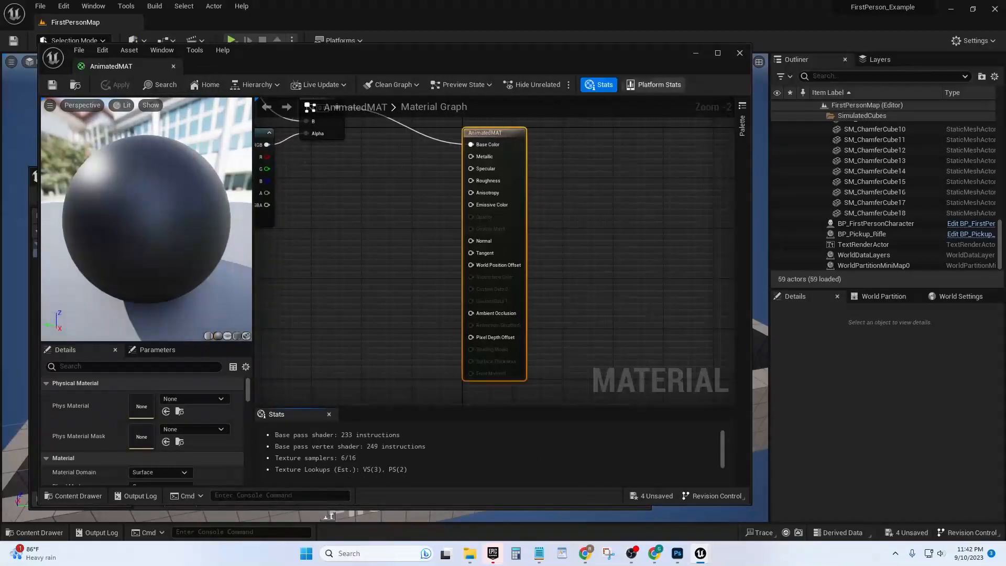
left_click(174, 67)
Rename the AnimatedMAT material in the Content folder as Animated_MAT
right_click(344, 275)
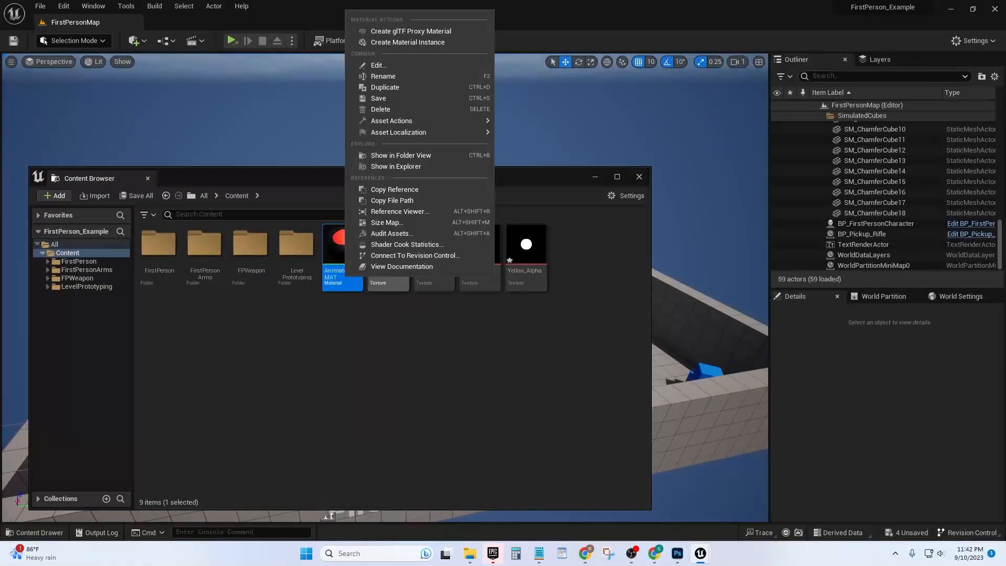
left_click(366, 74)
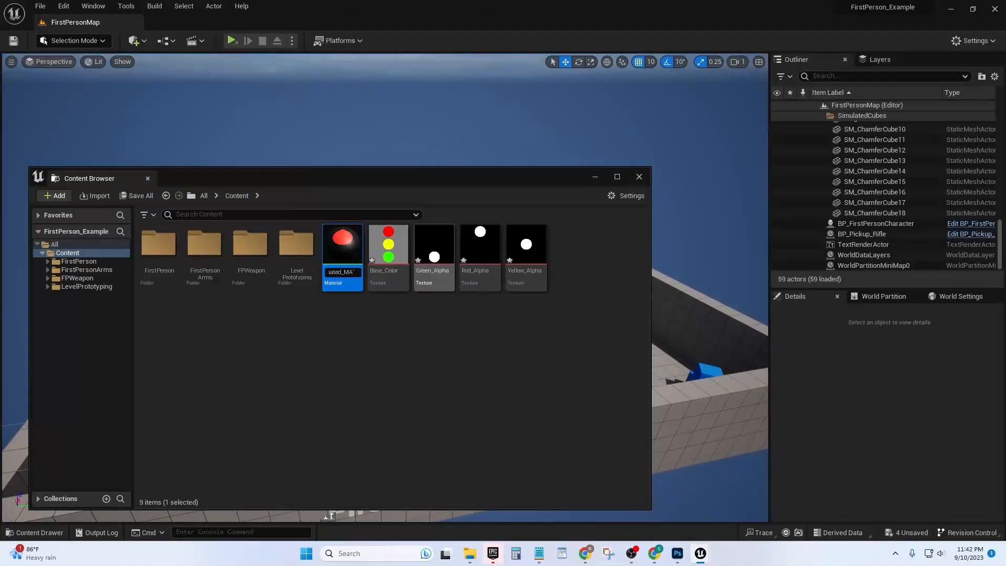
type("_")
key("Return")
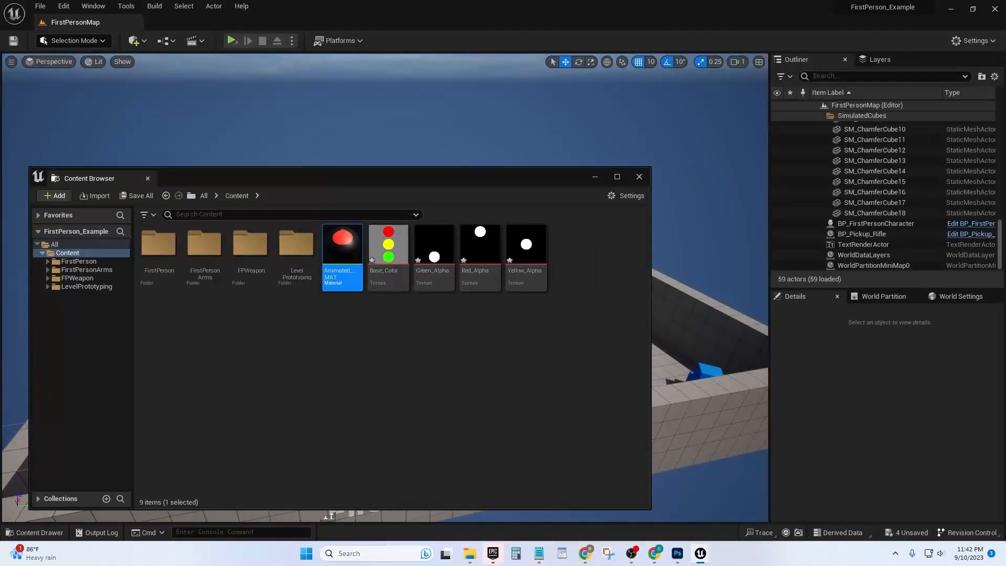
Open the Animated_MAT material for editing and switch its preview mesh to a cube
left_click(350, 335)
double_click(343, 251)
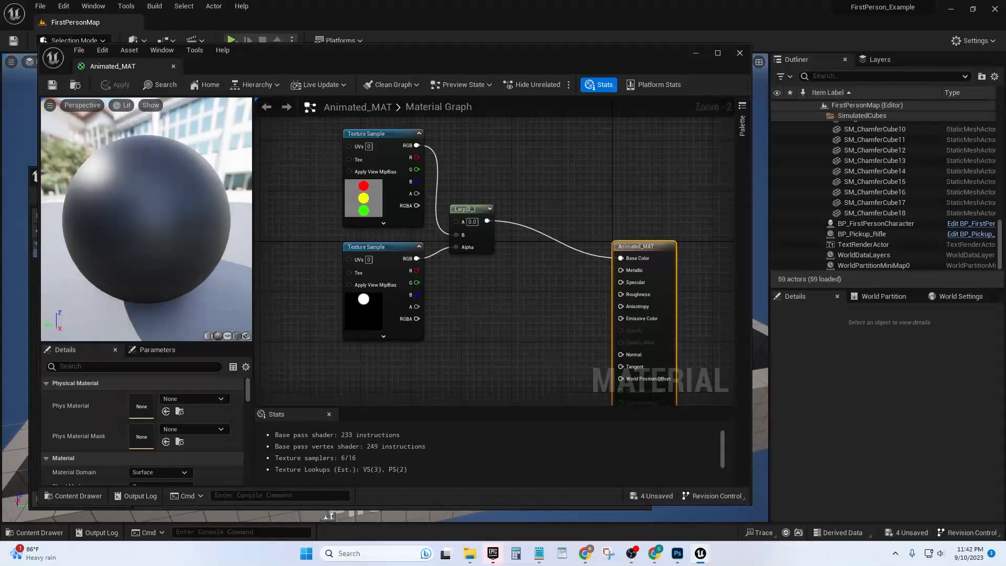
left_click(237, 336)
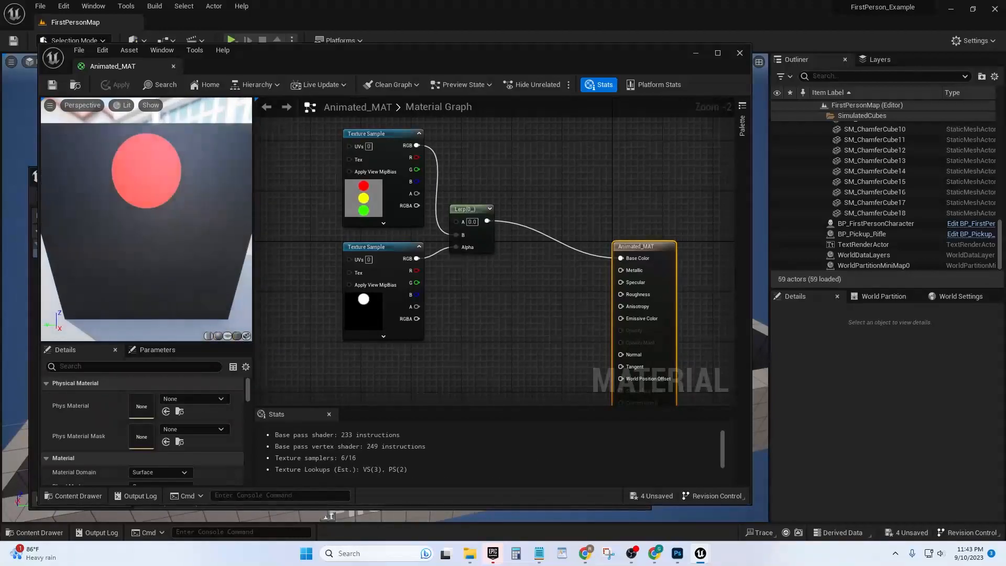
right_click_drag(524, 314, 530, 326)
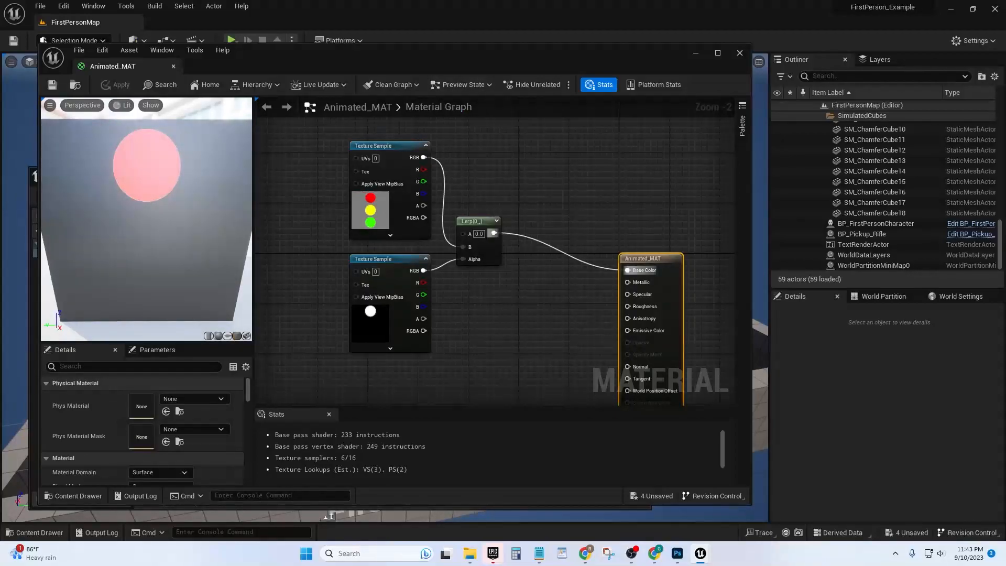
Disconnect the Lerp node from Base Color and move the Lerp with its two Texture Samples down and away from the material node
left_click(627, 270, "alt")
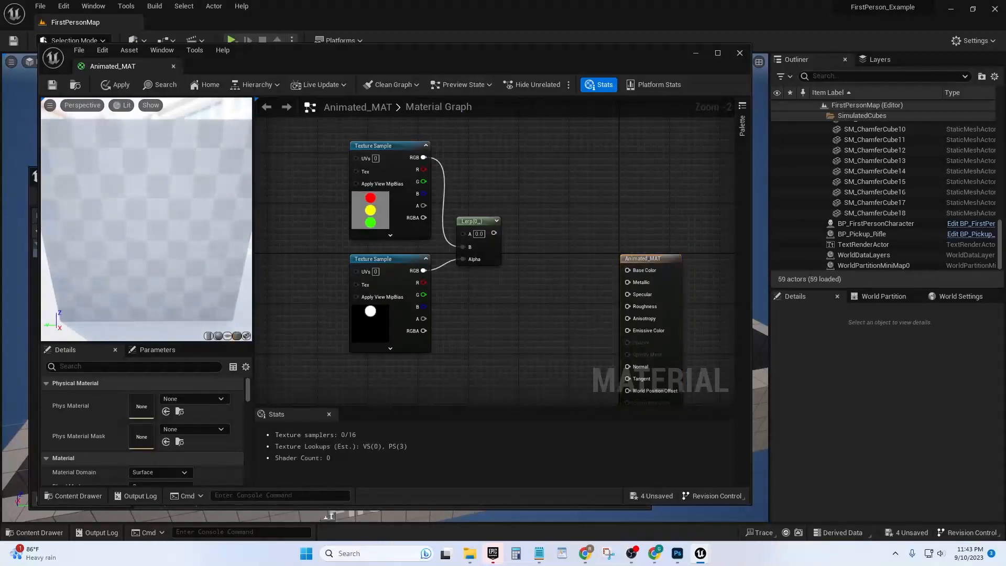
left_click_drag(498, 326, 312, 157)
left_click_drag(484, 224, 434, 331)
left_click(486, 257)
right_click_drag(486, 257, 496, 202)
left_click_drag(495, 202, 358, 346)
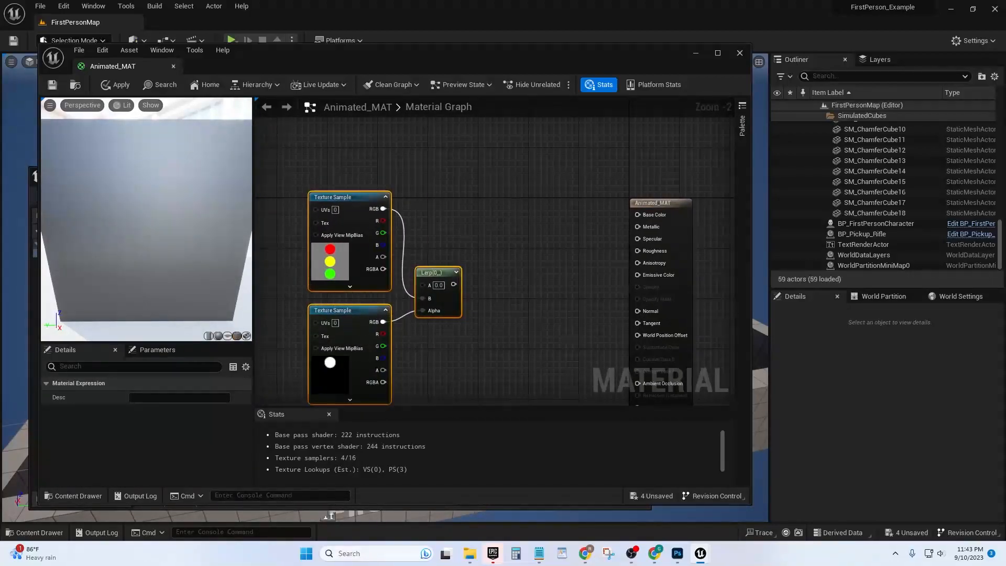
left_click_drag(440, 271, 423, 284)
left_click(496, 197)
right_click_drag(497, 196, 481, 328)
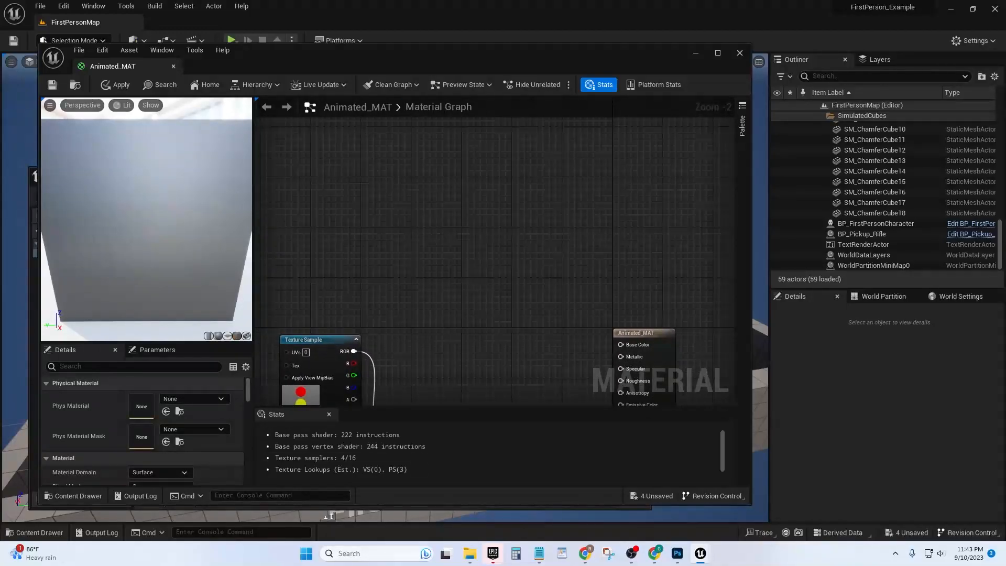
Place the Content Browser beside the material graph and add the Base_Color texture as a Texture Sample above the old nodes
key("alt+Tab")
left_click_drag(265, 176, 715, 263)
left_click(817, 414)
left_click(847, 348)
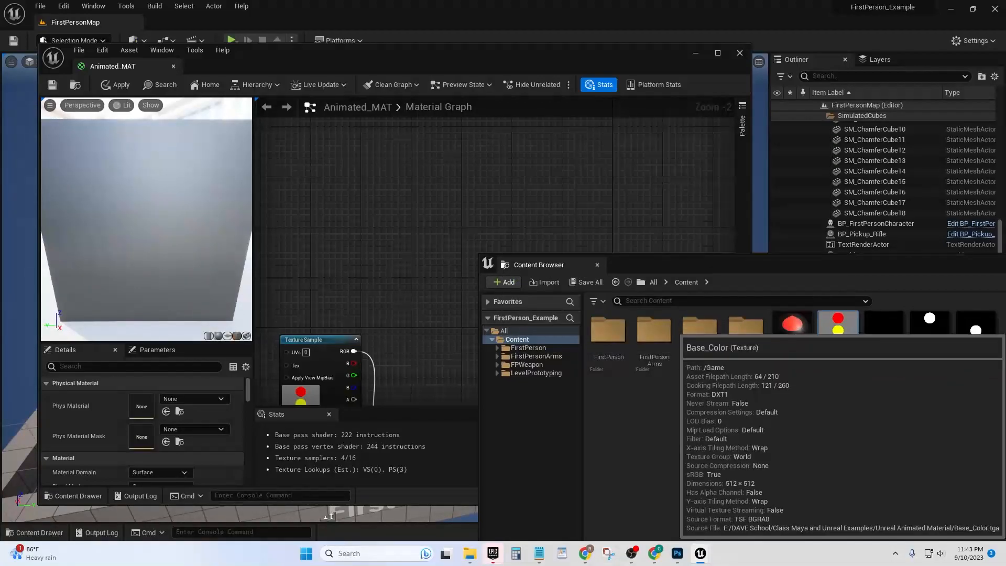
left_click_drag(838, 328, 369, 180)
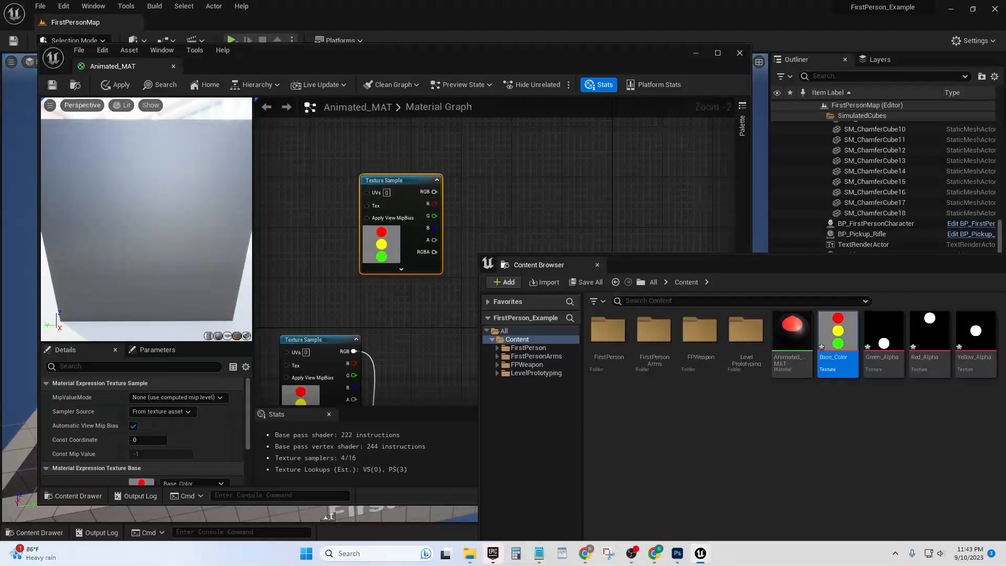
Connect the new Texture Sample's RGB output to the material's Base Color input and check all three lights on the cube preview
right_click_drag(506, 197, 485, 158)
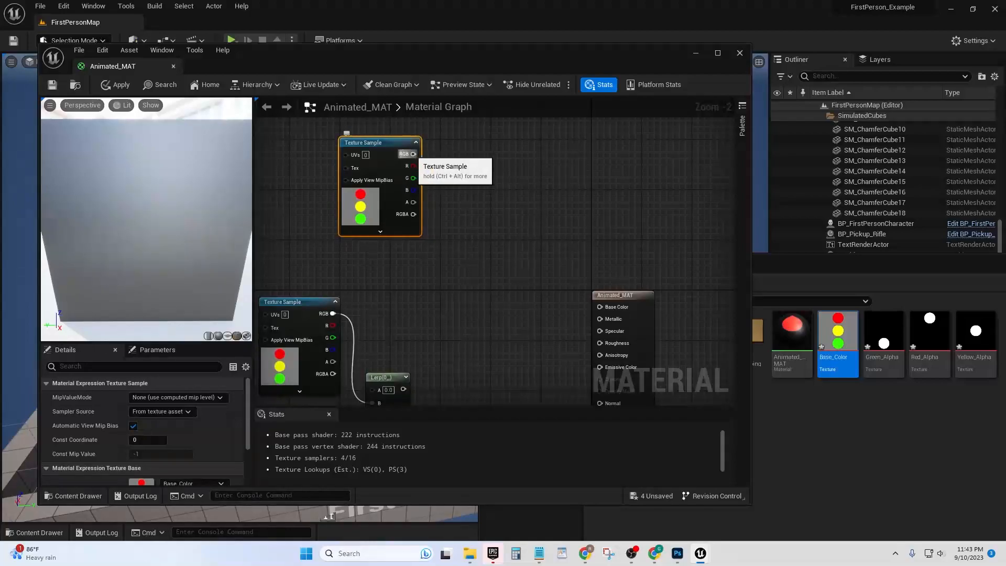
left_click_drag(413, 154, 610, 321)
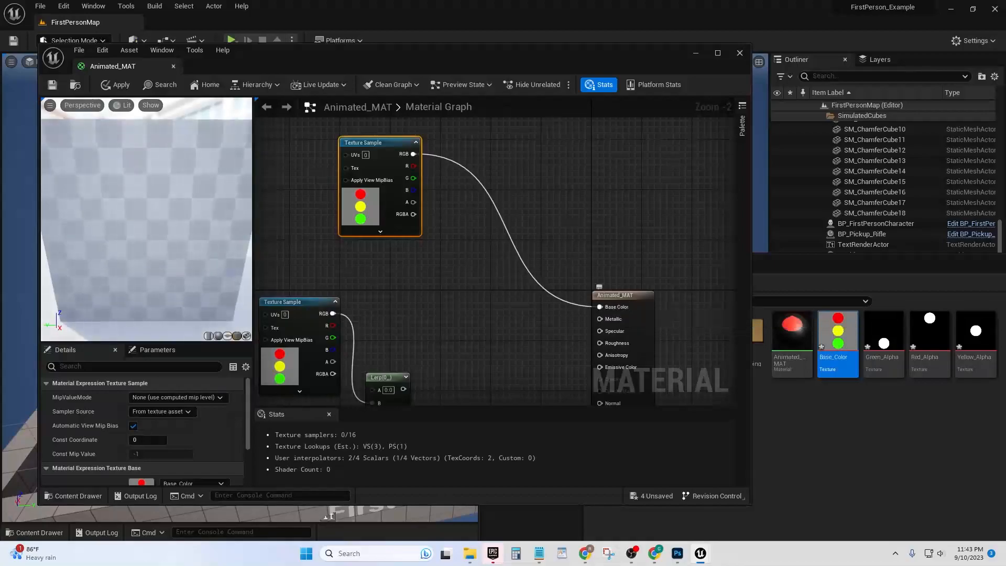
mouse_move(146, 220)
left_mouse_down()
mouse_move(153, 181)
mouse_move(152, 207)
left_mouse_up()
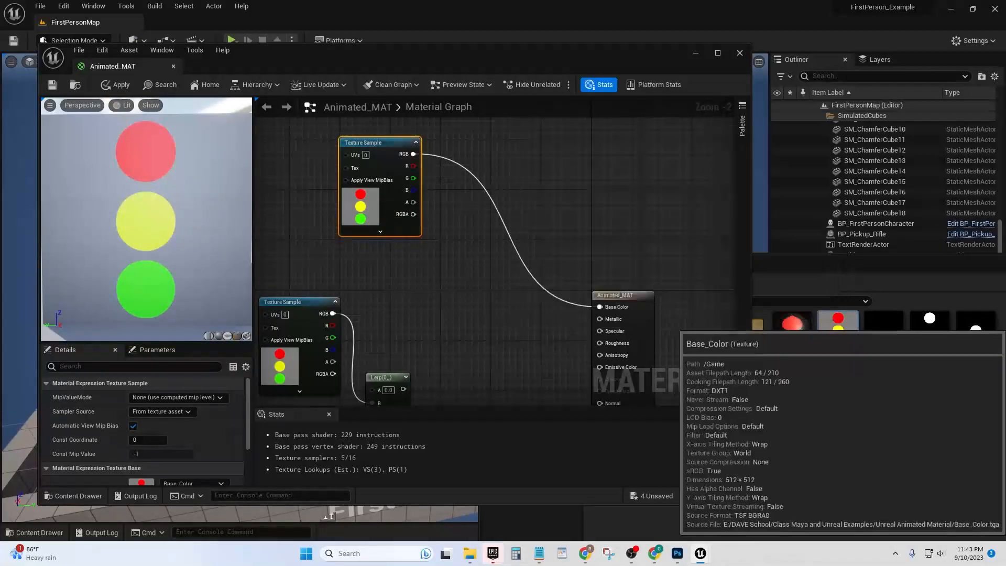
right_click_drag(149, 215, 150, 246)
mouse_move(150, 217)
left_mouse_down()
mouse_move(157, 267)
mouse_move(152, 212)
left_mouse_up()
mouse_move(152, 212)
right_mouse_down()
mouse_move(152, 241)
mouse_move(152, 204)
mouse_move(152, 220)
right_mouse_up()
right_click_drag(490, 232, 468, 246)
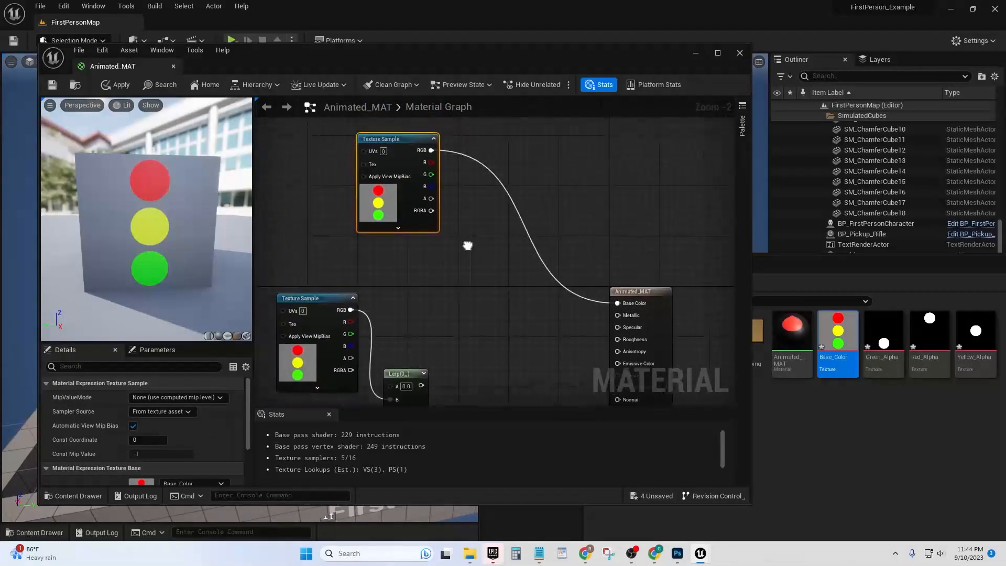
right_click_drag(442, 298, 423, 274)
left_click_drag(408, 315, 421, 315)
right_click_drag(452, 223, 450, 271)
left_click_drag(434, 141, 484, 205)
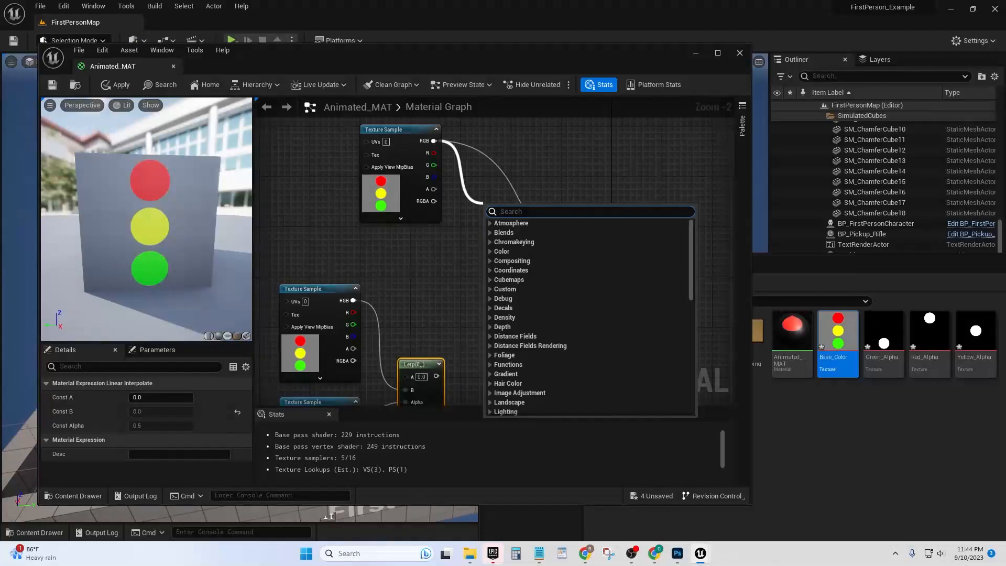
left_click(469, 186)
Add a LinearInterpolate node fed from the base colour Texture Sample's RGB output, placed between that sample and the material node
left_click_drag(435, 141, 499, 259)
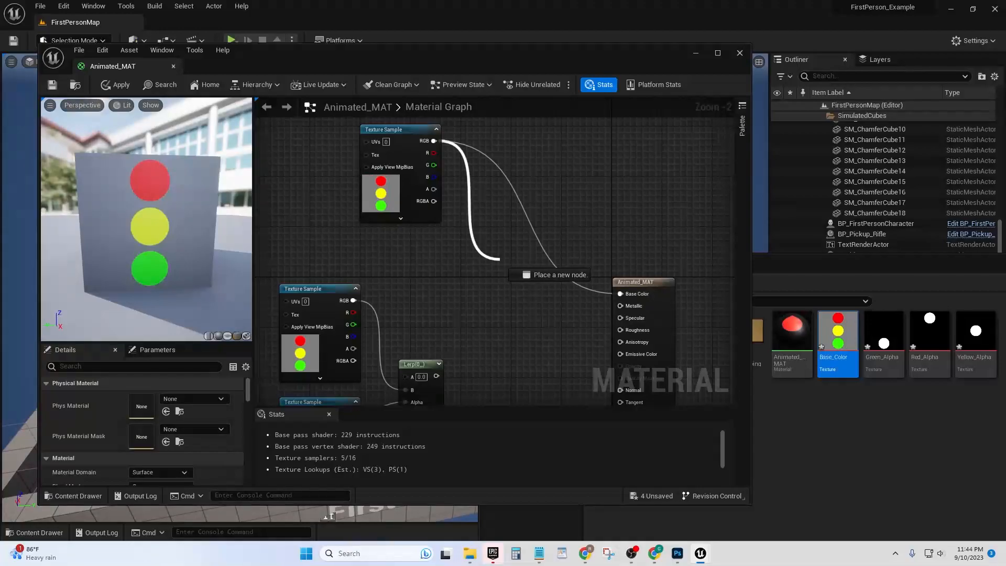
left_click_drag(501, 258, 500, 259)
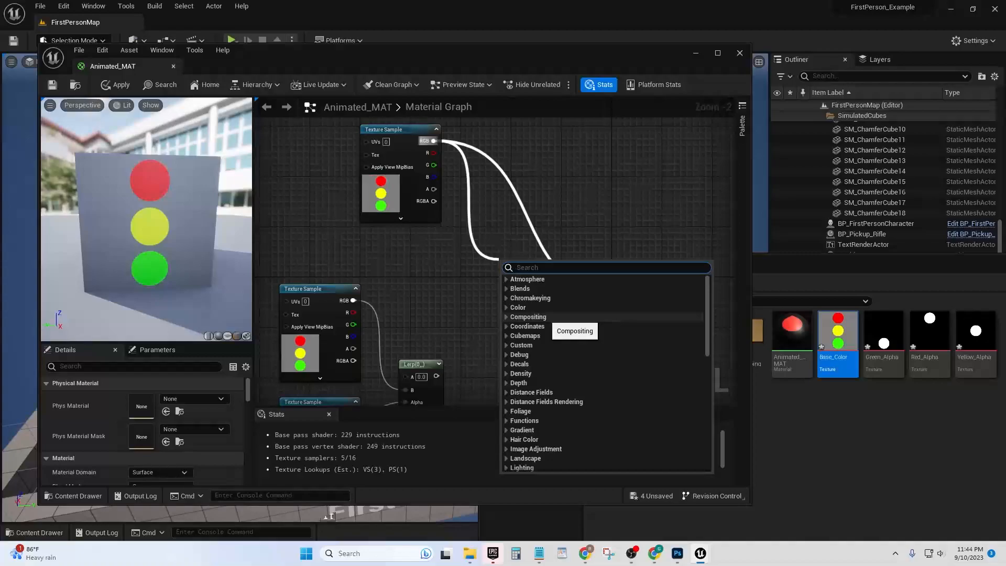
type("l")
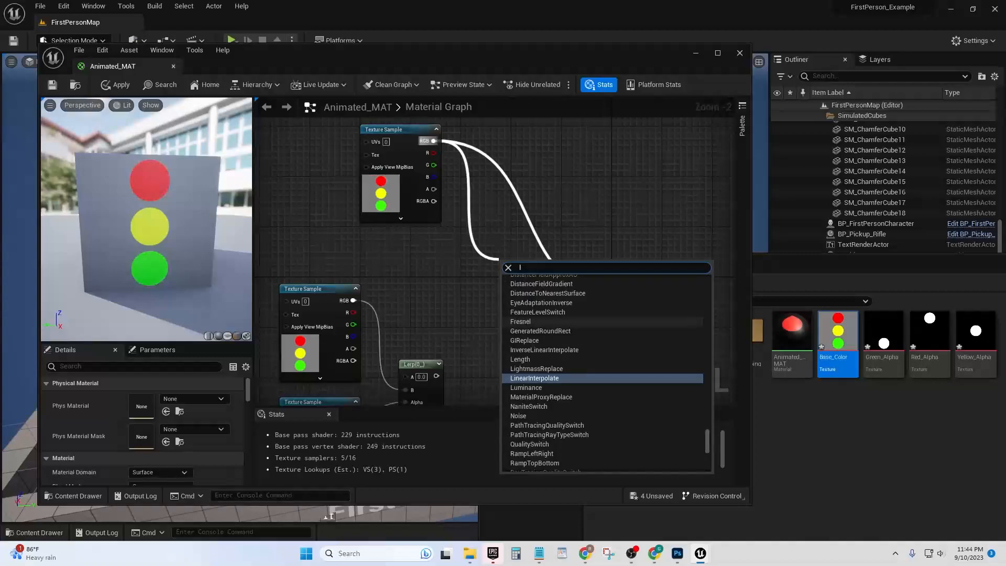
key("Return")
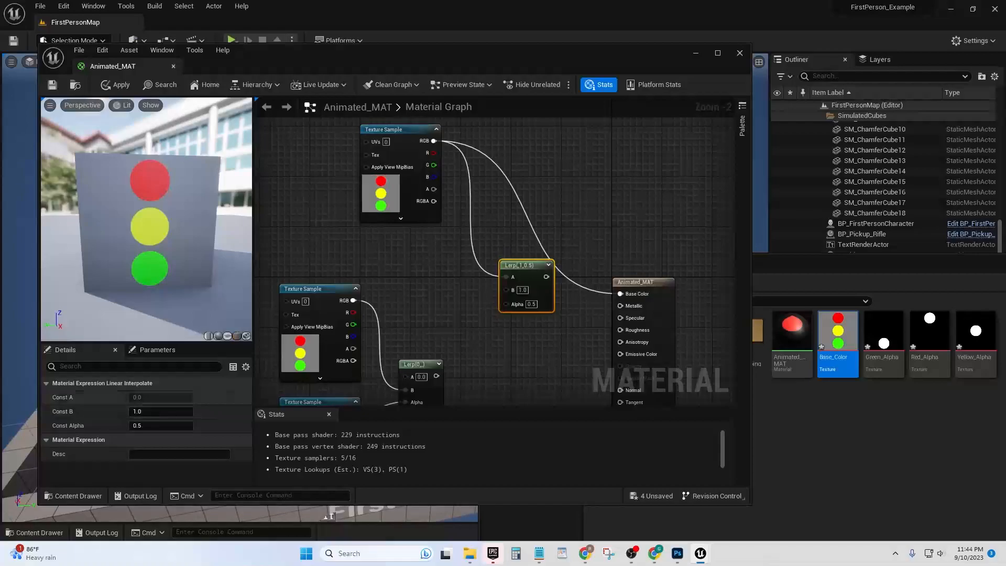
left_click(474, 330)
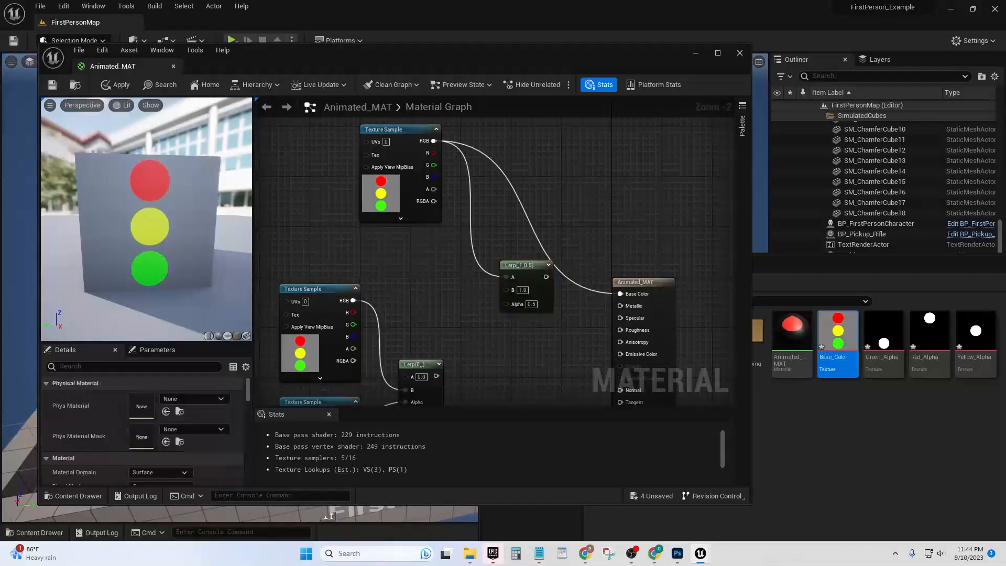
left_click(524, 266)
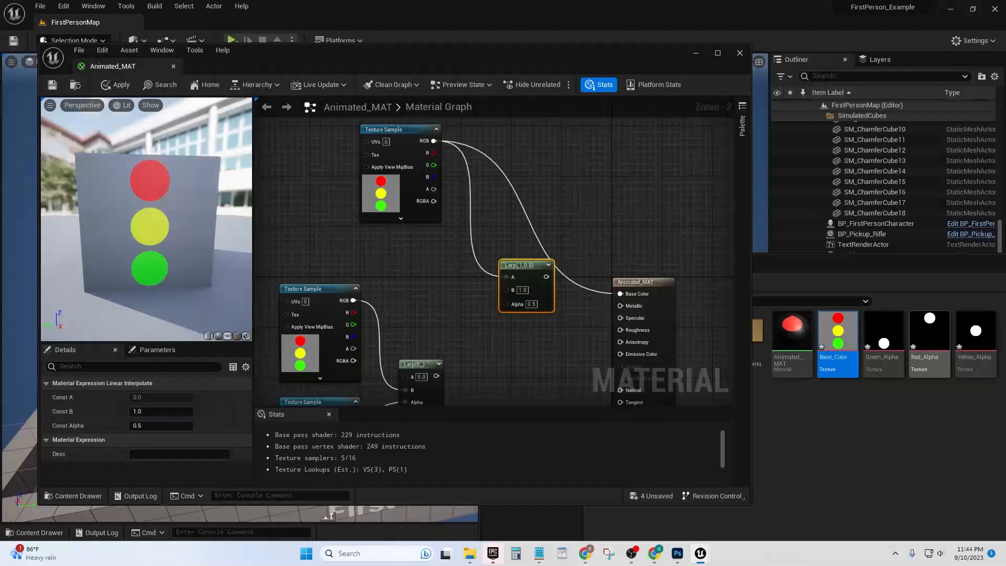
Add the Red_Alpha texture as a Texture Sample under the base colour sample and delete the old Lerp with its two Texture Samples
mouse_move(929, 322)
left_click_drag(929, 322, 419, 273)
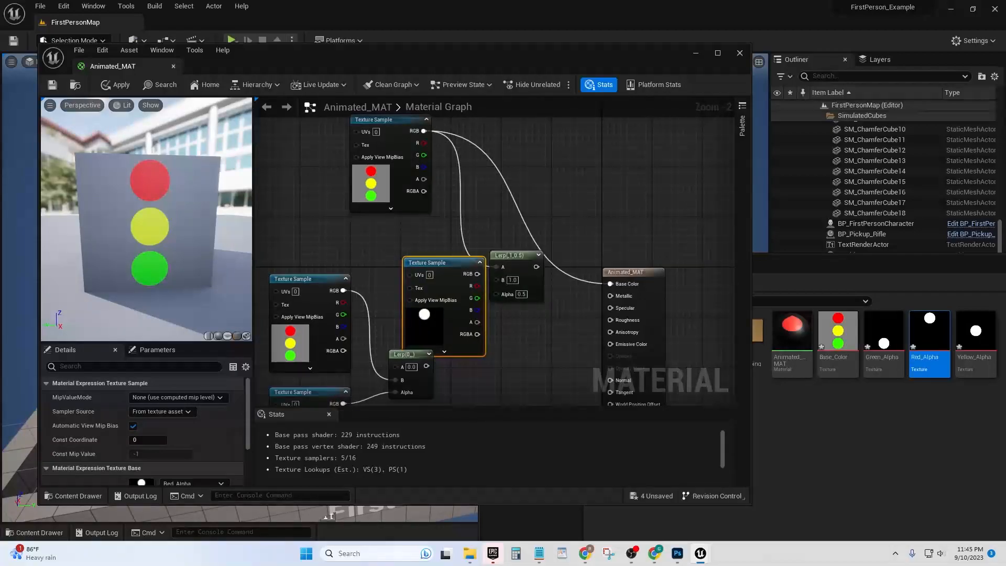
left_click_drag(461, 314, 428, 286)
left_click_drag(451, 393, 311, 326)
right_click_drag(461, 345, 413, 365)
key("Delete")
left_click_drag(367, 310, 354, 310)
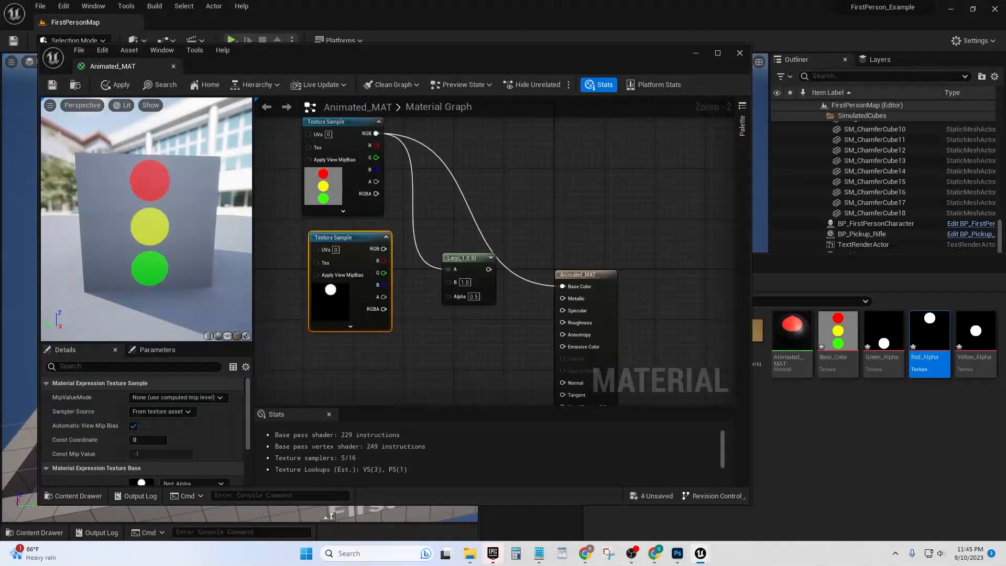
Connect the Red_Alpha sample's RGB output to the new Lerp's Alpha input and align the sample beneath the base colour sample
left_click_drag(384, 248, 449, 297)
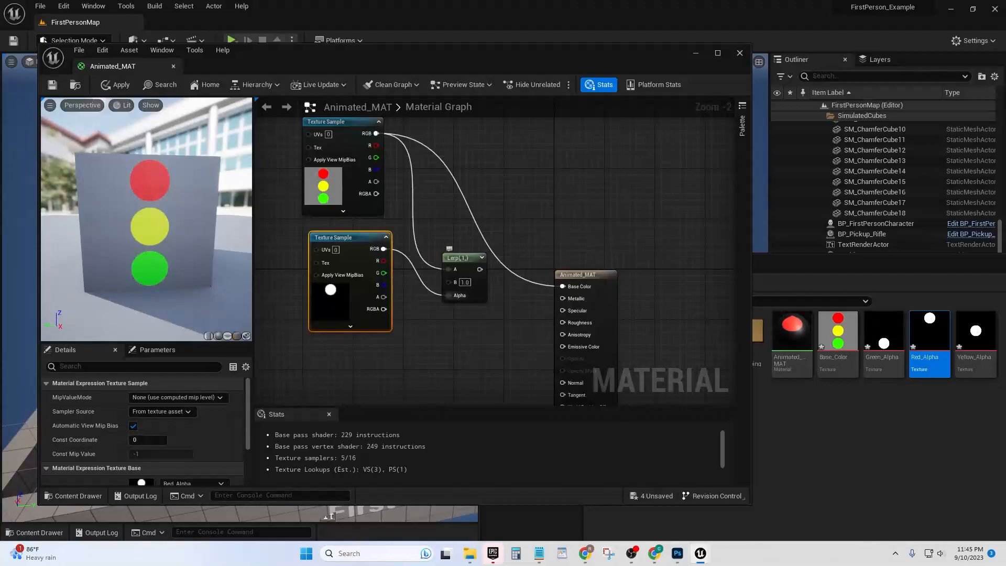
left_click_drag(359, 239, 353, 239)
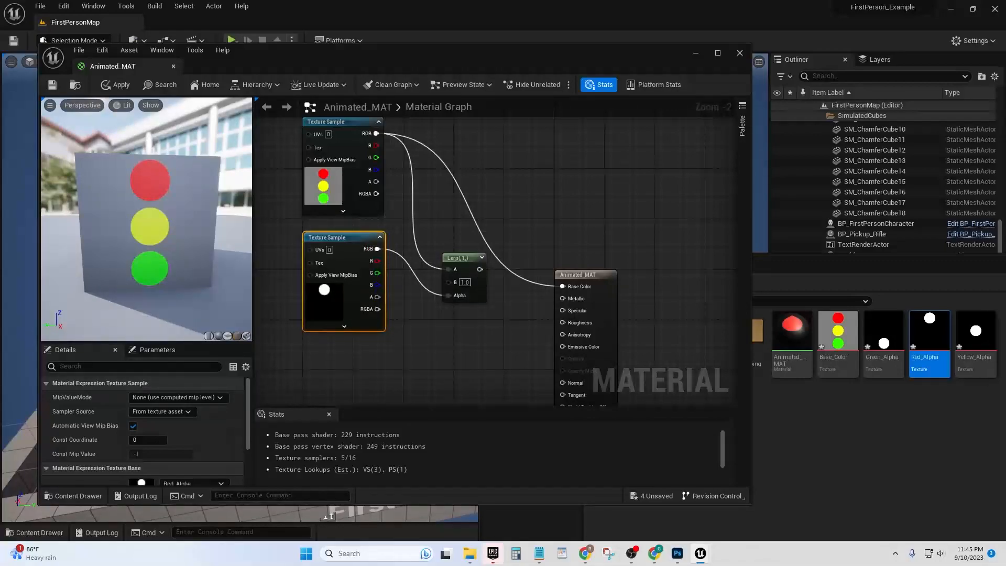
right_click_drag(498, 220, 503, 231)
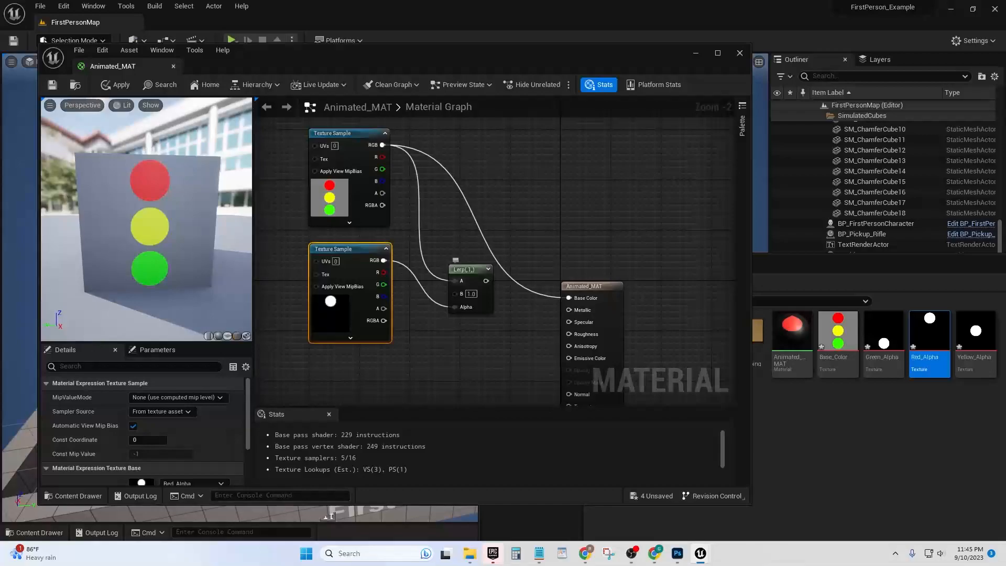
left_click(470, 285)
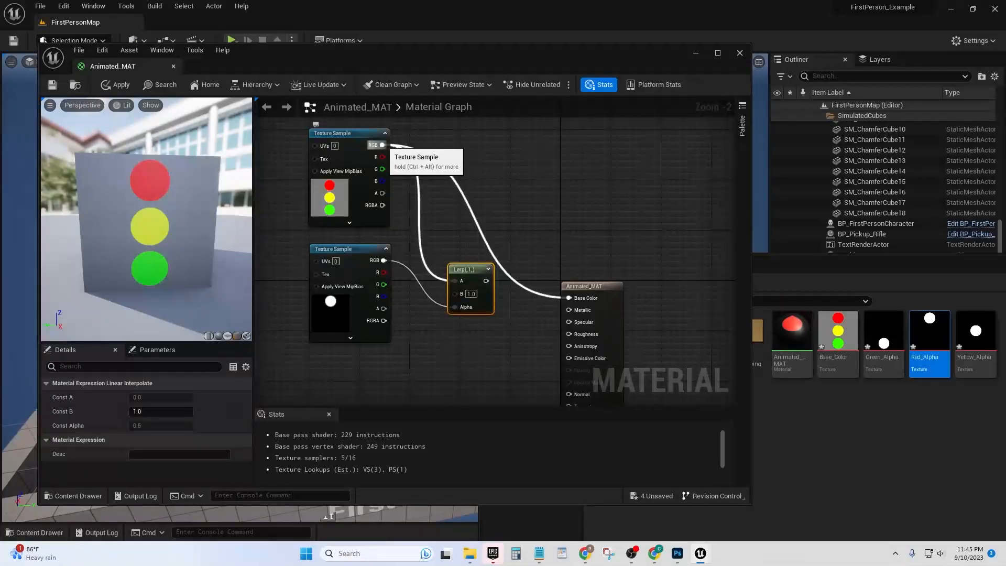
Feed the base colour RGB into the Lerp's B input instead of A and connect the Lerp's output to Base Color
left_click_drag(383, 145, 454, 292)
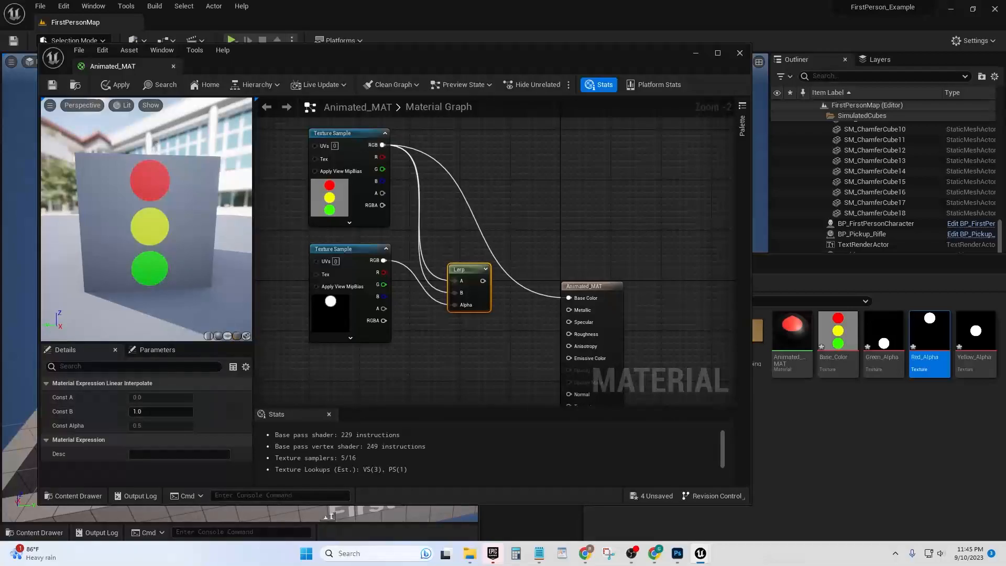
key("ctrl+z")
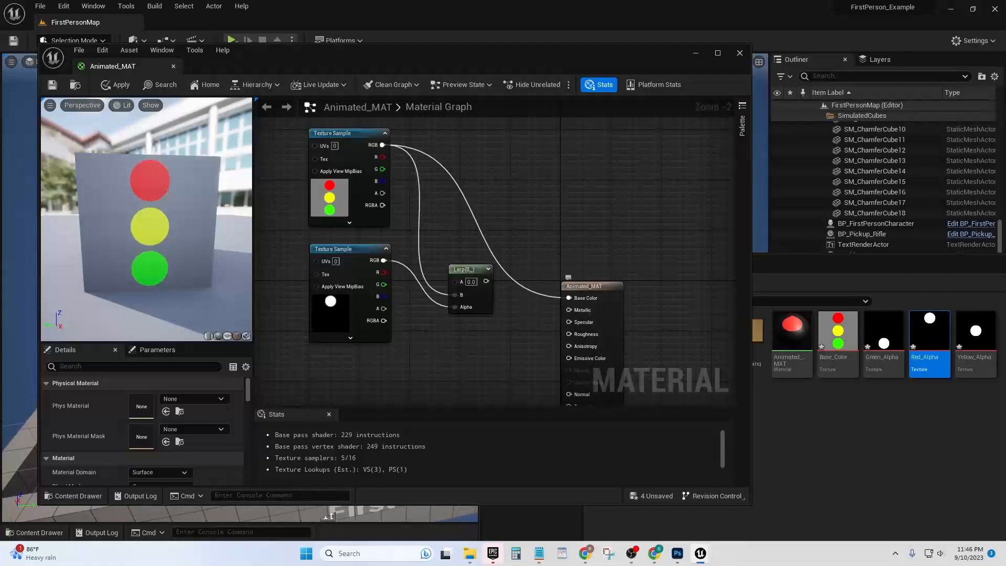
left_click_drag(569, 297, 485, 282)
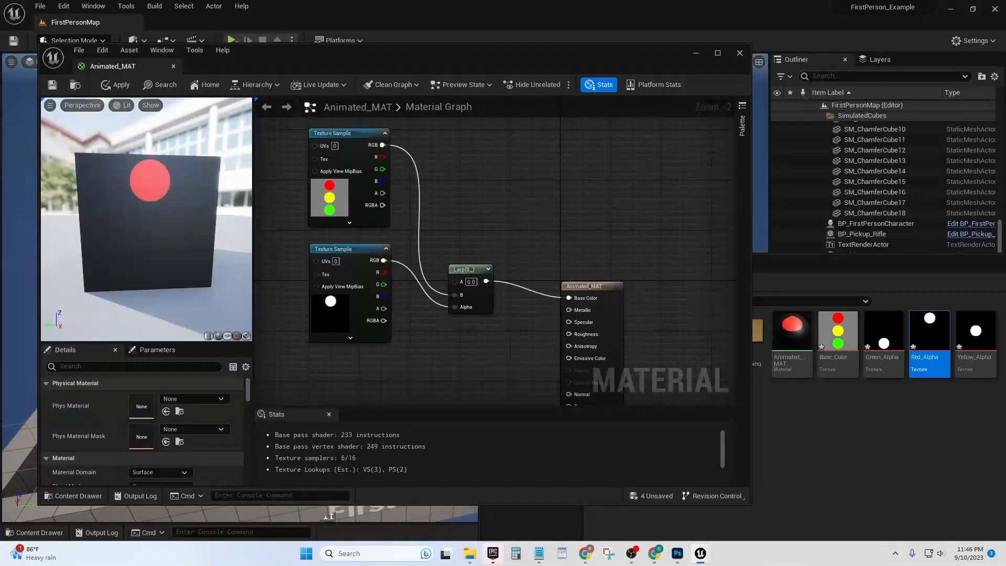
Place the Lerp close beside its two Texture Samples and move the three nodes together away from the material node
right_click_drag(495, 236, 510, 263)
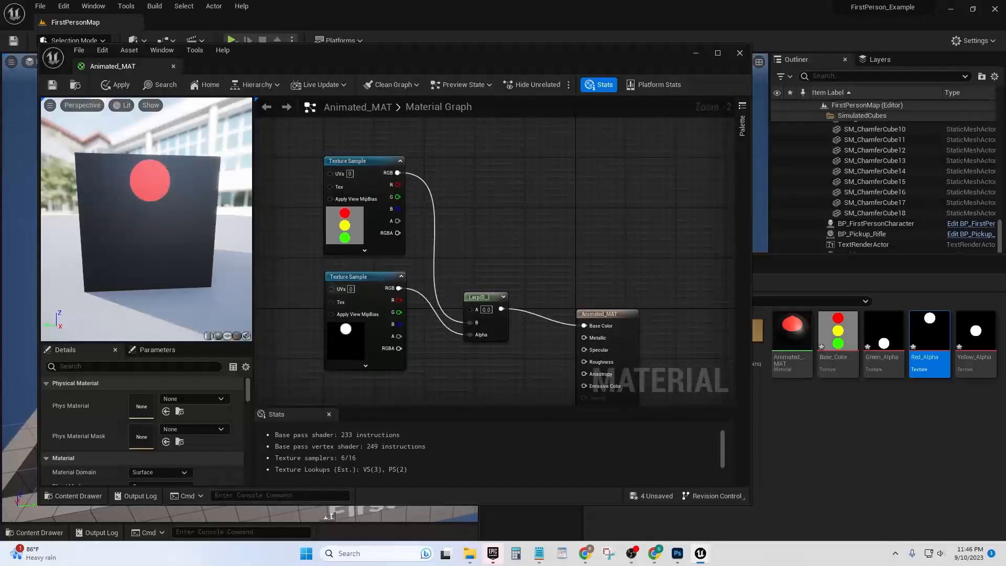
left_click_drag(490, 301, 463, 256)
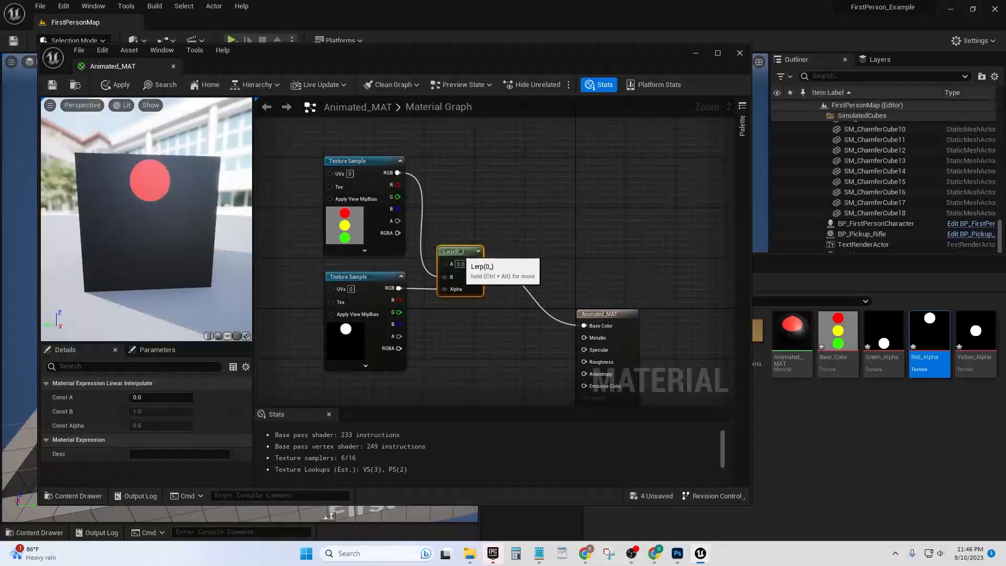
left_click_drag(296, 185, 456, 295)
left_click_drag(461, 255, 397, 224)
right_click_drag(398, 224, 492, 230)
Move the existing Time, Sine, Divide, Add and Lerp chain to just below the Red_Alpha Texture Sample
mouse_move(548, 263)
right_mouse_down()
mouse_move(524, 227)
mouse_move(547, 237)
mouse_move(523, 138)
right_mouse_up()
scroll(523, 227, "down", 1)
mouse_move(506, 235)
right_mouse_down()
mouse_move(556, 168)
mouse_move(548, 120)
right_mouse_up()
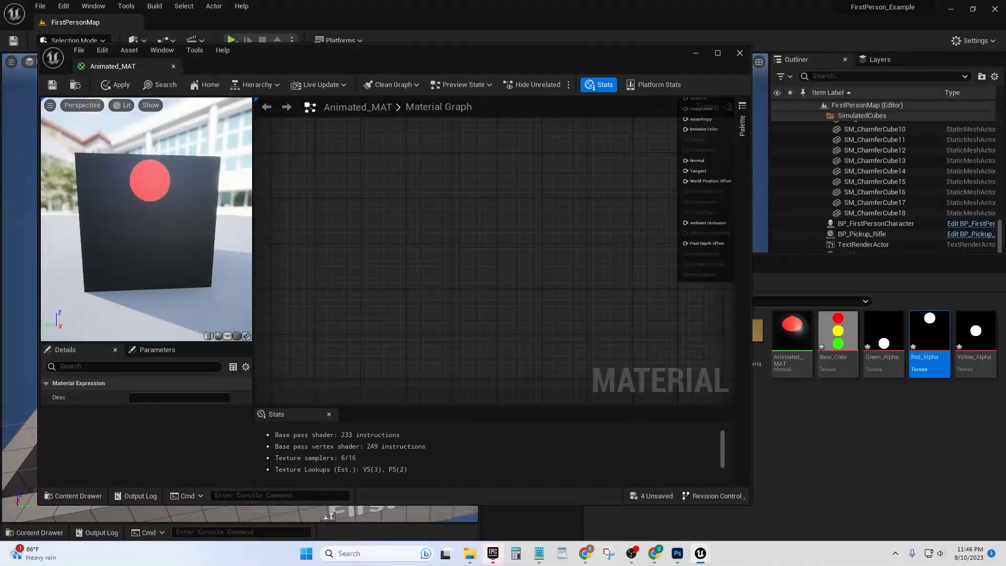
right_click_drag(534, 177, 560, 110)
scroll(542, 127, "down", 4)
scroll(457, 180, "up", 3)
right_click_drag(464, 195, 527, 390)
left_click_drag(291, 343, 493, 402)
left_click_drag(486, 352, 716, 192)
right_click_drag(696, 259, 539, 384)
scroll(539, 384, "up", 3)
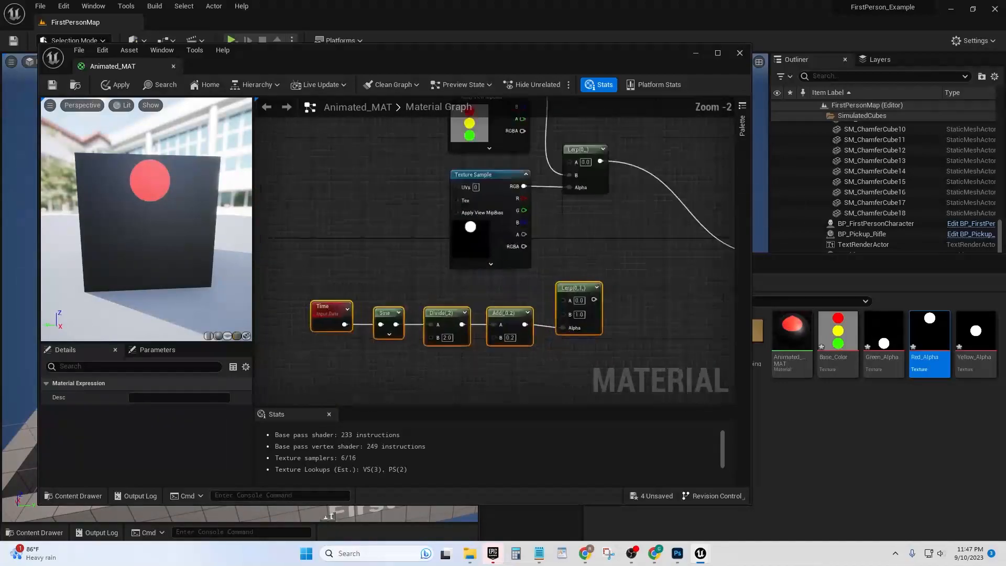
right_click_drag(442, 351, 436, 348)
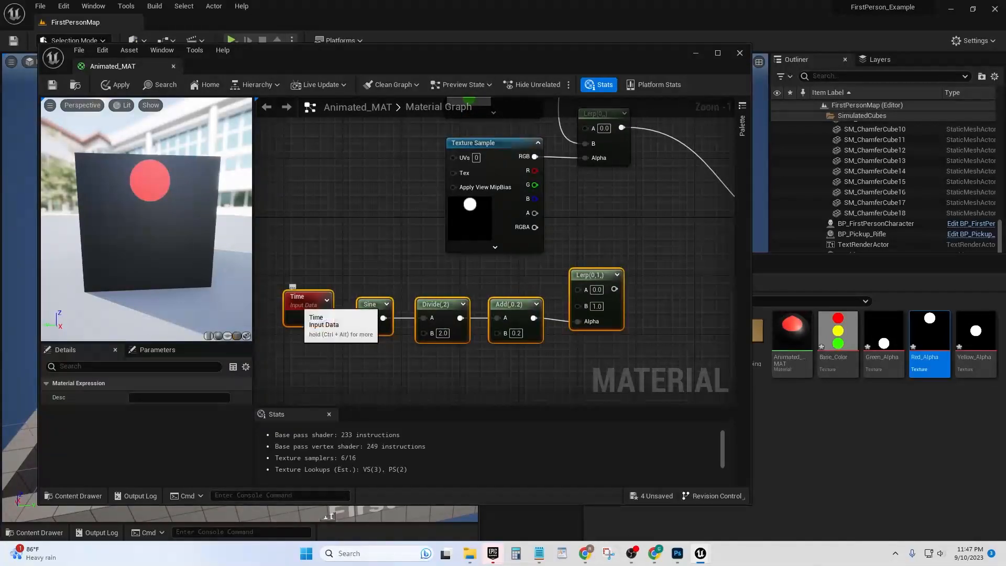
left_click(303, 200)
right_click(303, 197)
left_click(295, 201)
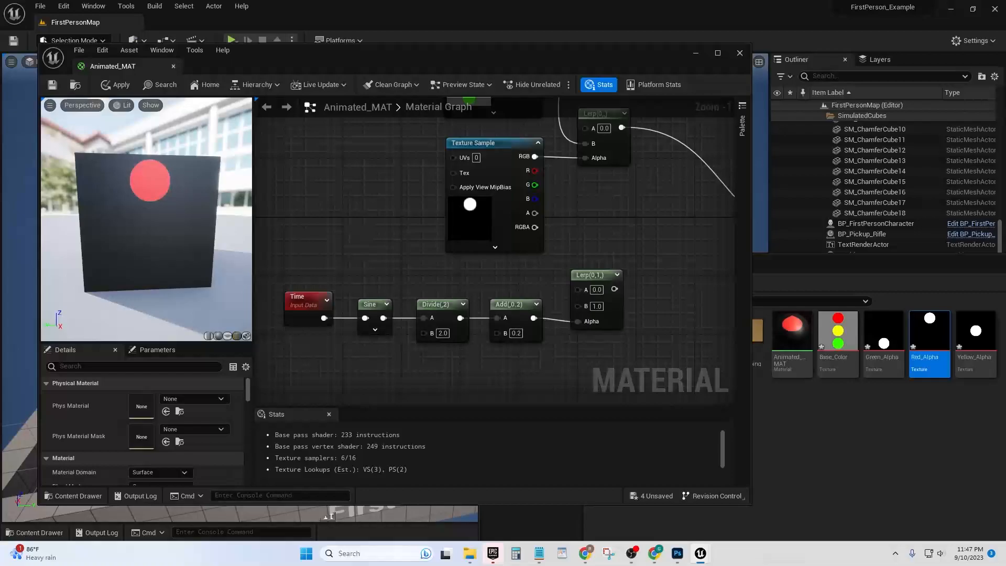
right_click(320, 178)
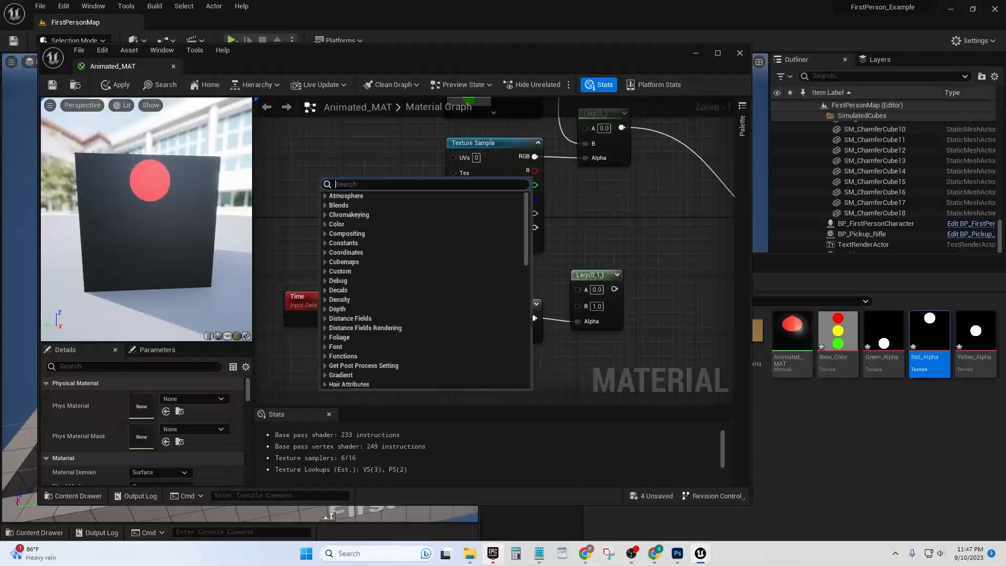
type("time")
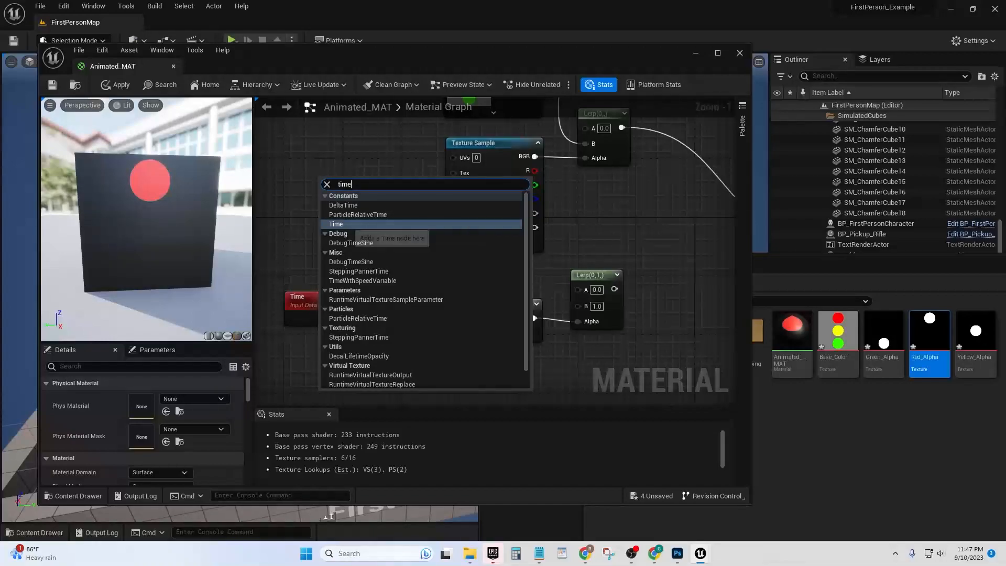
key("Return")
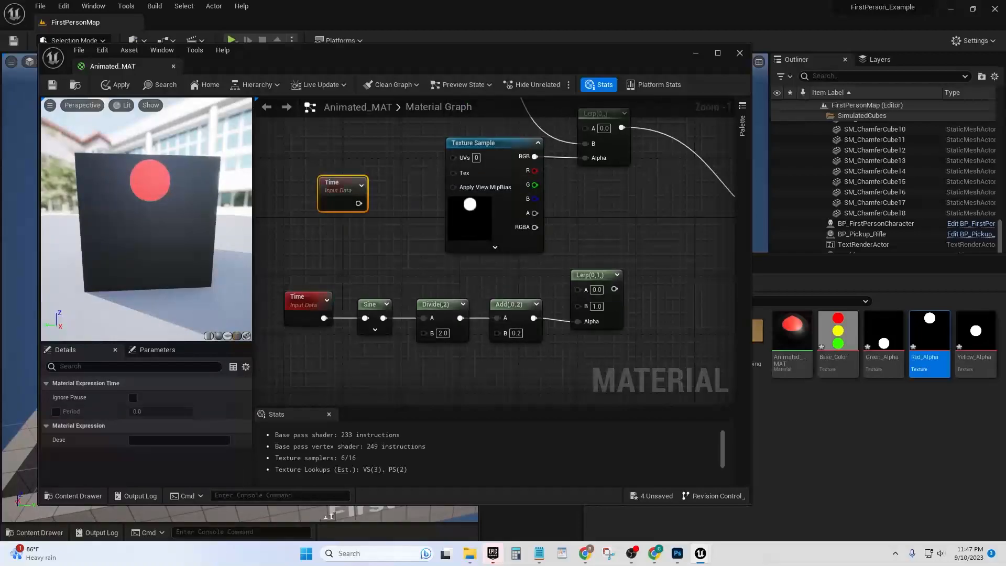
left_click_drag(343, 186, 308, 241)
key("Delete")
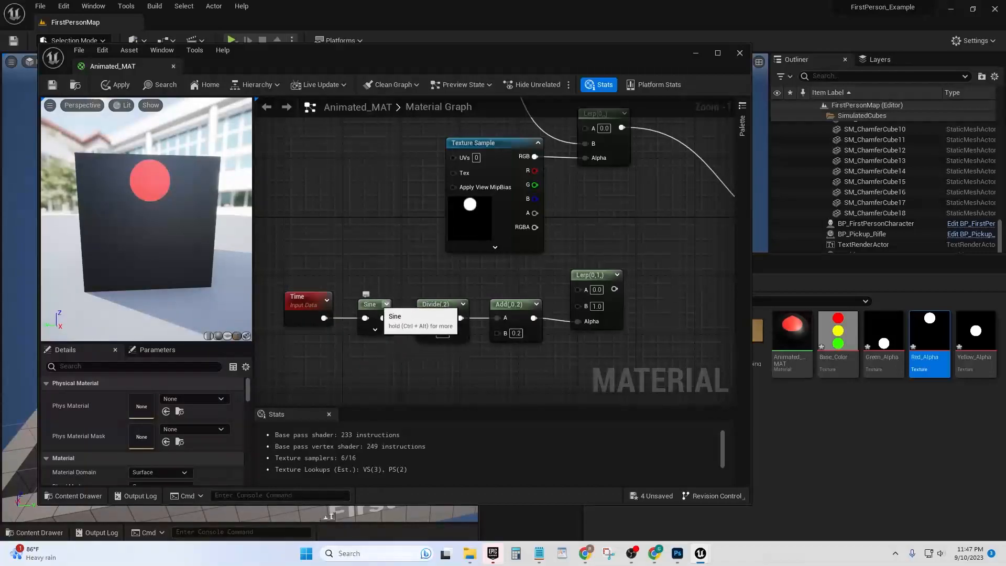
Shift the Time-to-Lerp chain closer to the material node and connect its Lerp output to Base Color
right_click_drag(365, 318, 323, 327)
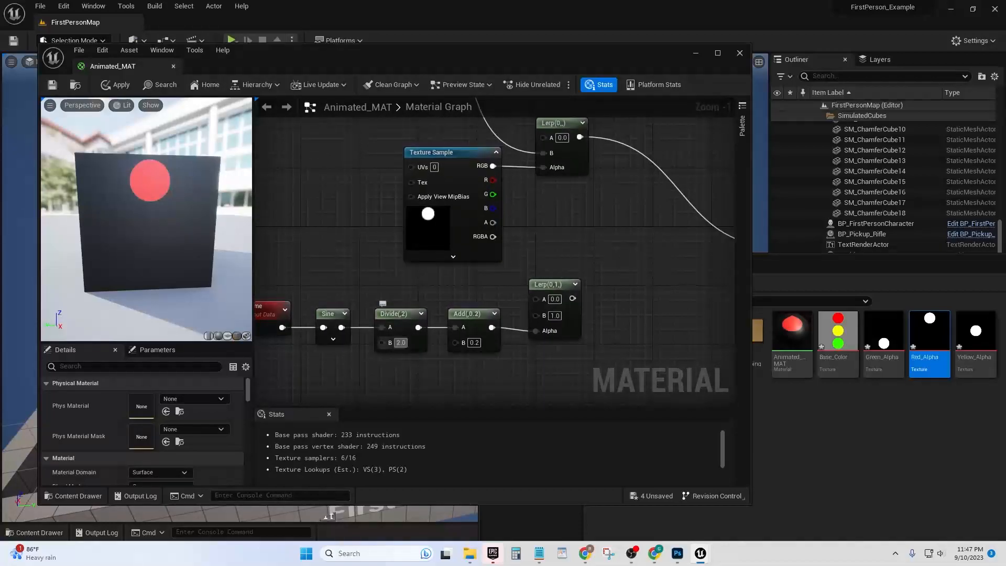
right_click_drag(443, 297, 418, 296)
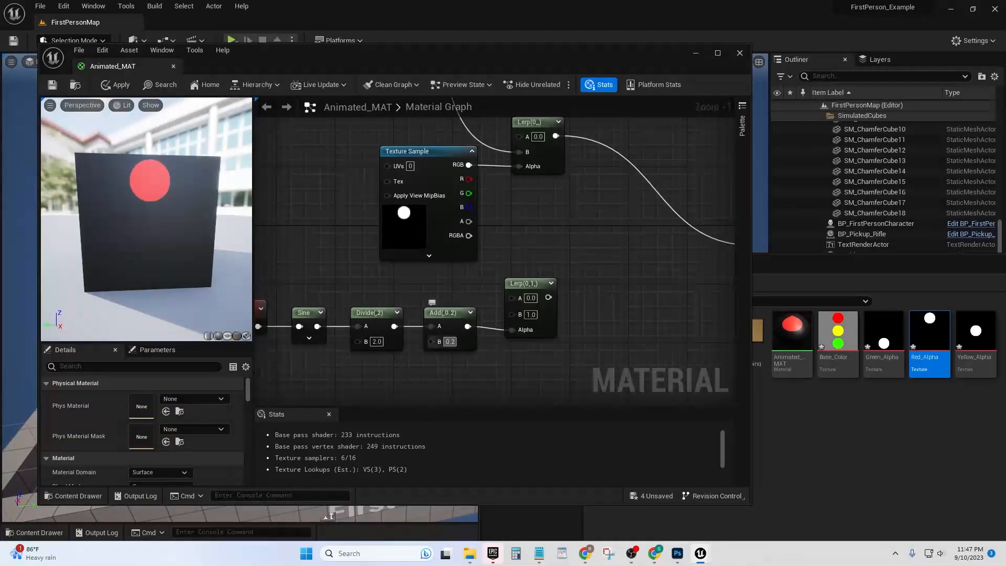
mouse_move(587, 241)
right_mouse_down()
mouse_move(570, 251)
mouse_move(597, 257)
right_mouse_up()
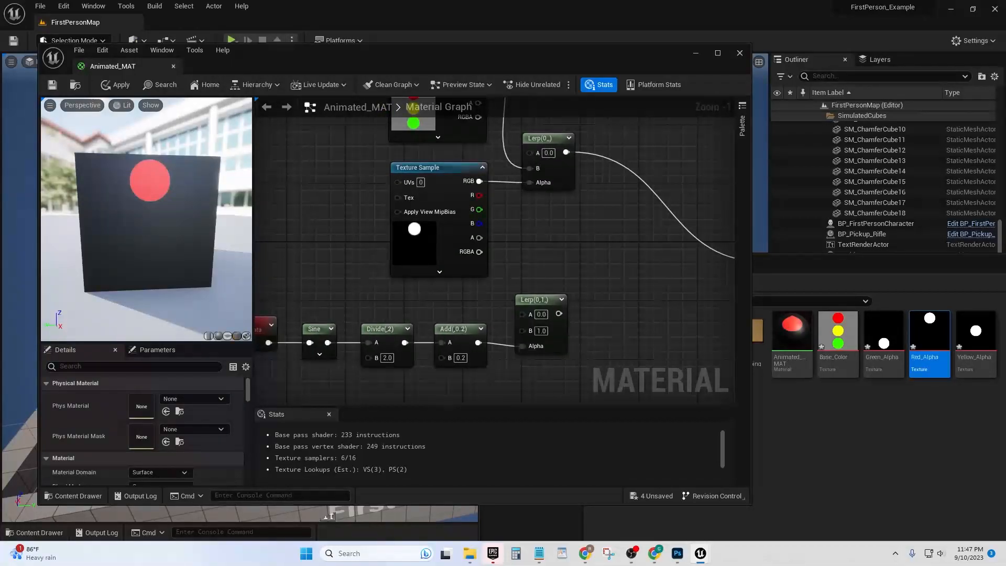
right_click_drag(478, 309, 499, 284)
left_click_drag(269, 277, 580, 346)
left_click_drag(564, 275, 667, 267)
right_click_drag(633, 200, 470, 250)
left_click(503, 293)
left_click_drag(521, 330, 625, 287)
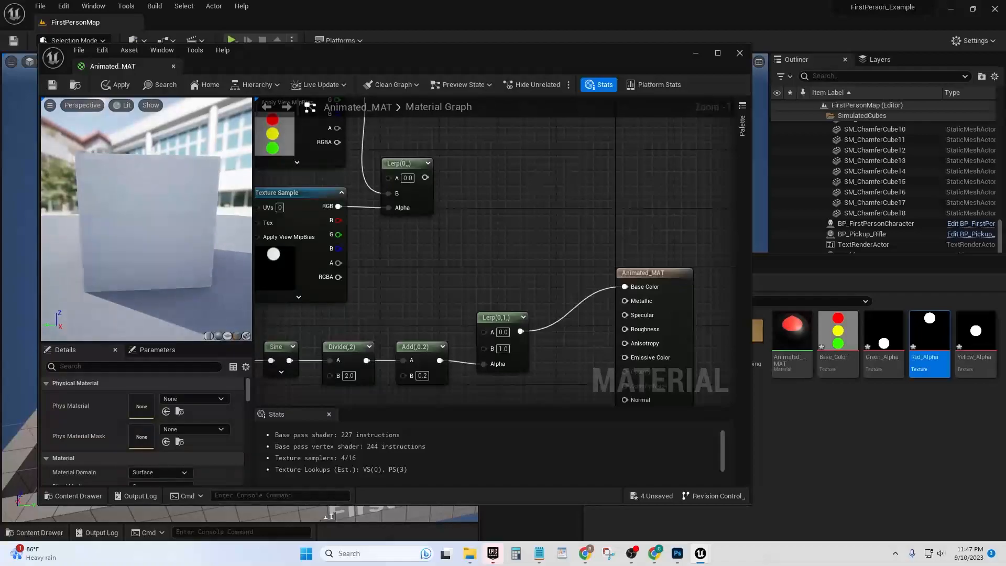
Reconnect the output of the red light's Lerp to the material's Base Color input
right_click_drag(429, 296, 534, 280)
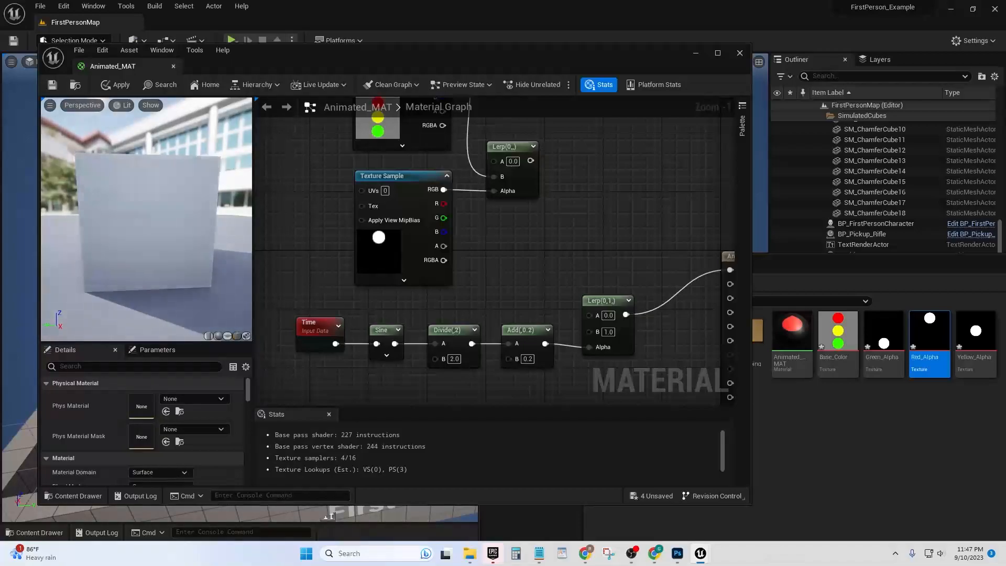
right_click_drag(603, 252, 558, 264)
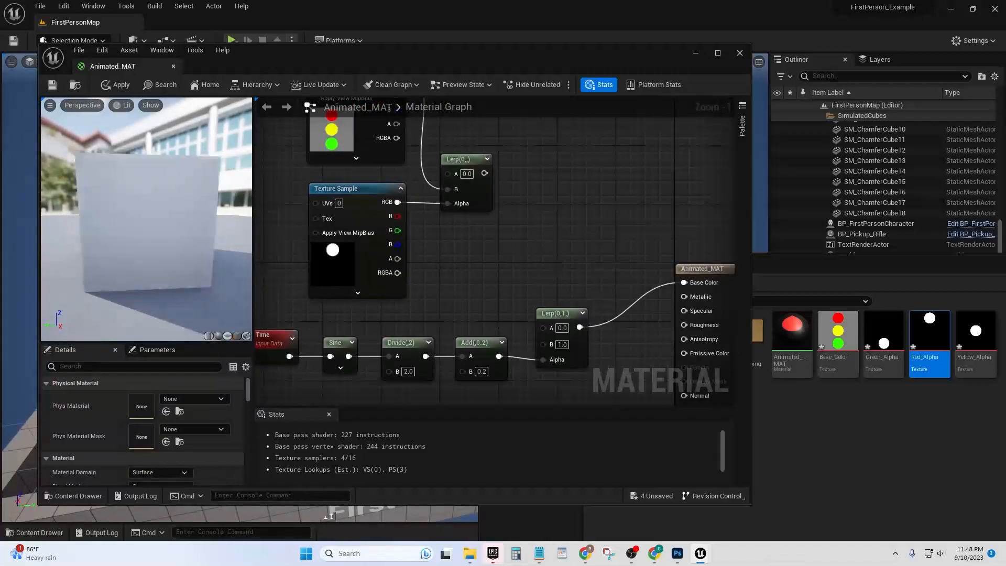
right_click_drag(489, 232, 479, 270)
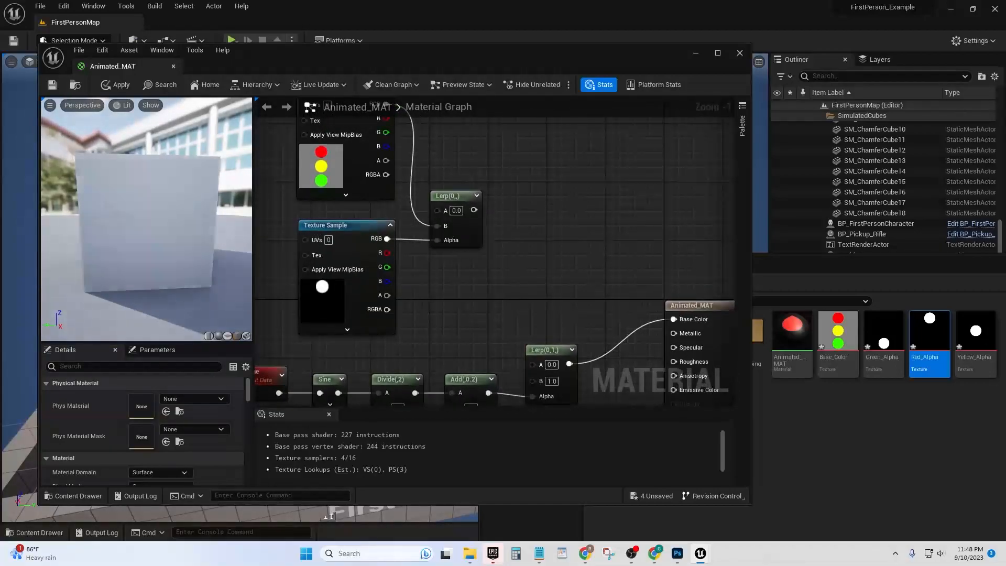
left_click_drag(473, 210, 674, 320)
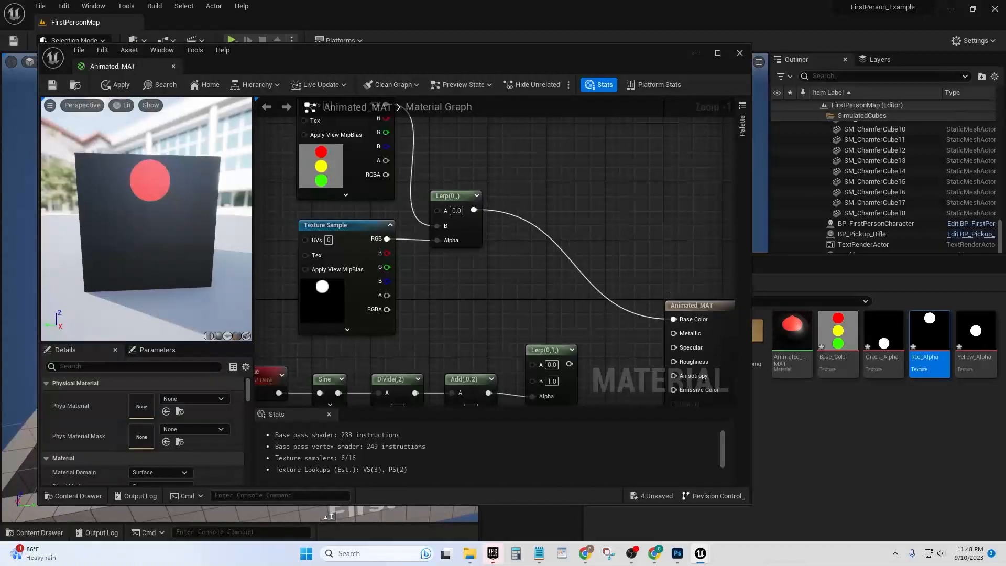
Route the red light's Lerp into the B input of the time-driven Lerp and connect that Lerp's output to Base Color
right_click_drag(490, 356, 510, 322)
right_click_drag(519, 278, 503, 292)
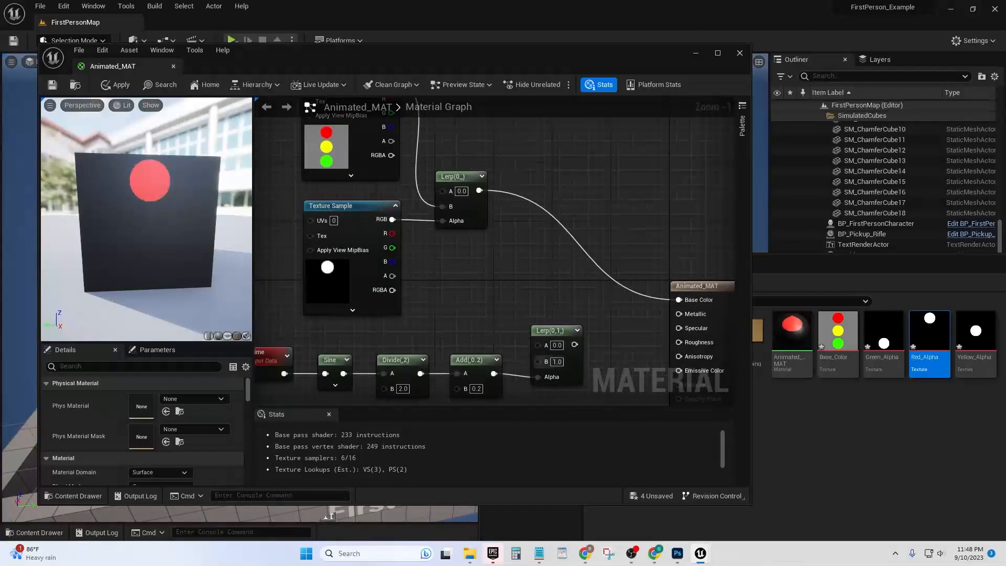
left_click_drag(479, 190, 678, 300)
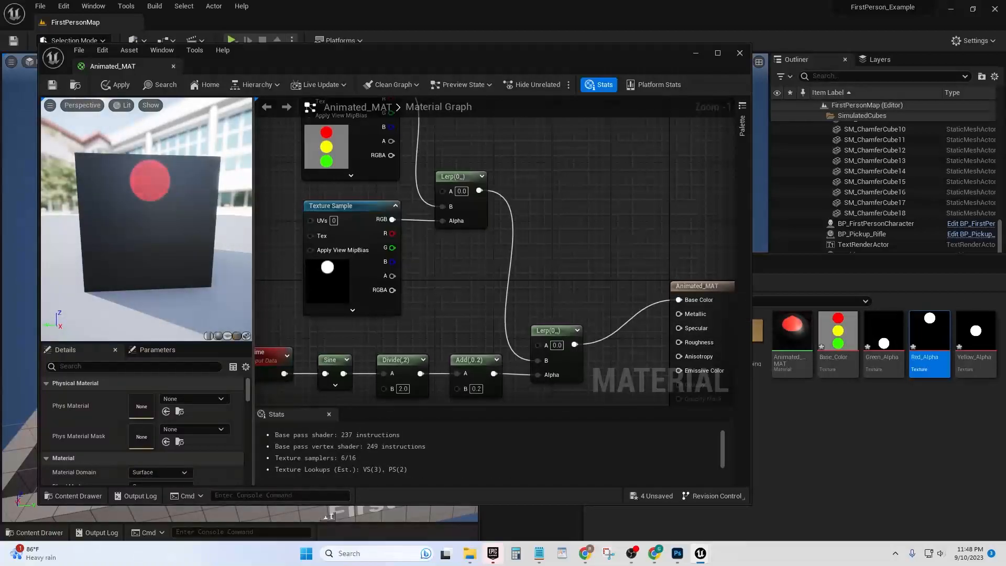
Move the red light's Texture Samples, Lerps and Time chain farther from the material output node
right_click_drag(586, 236, 632, 247)
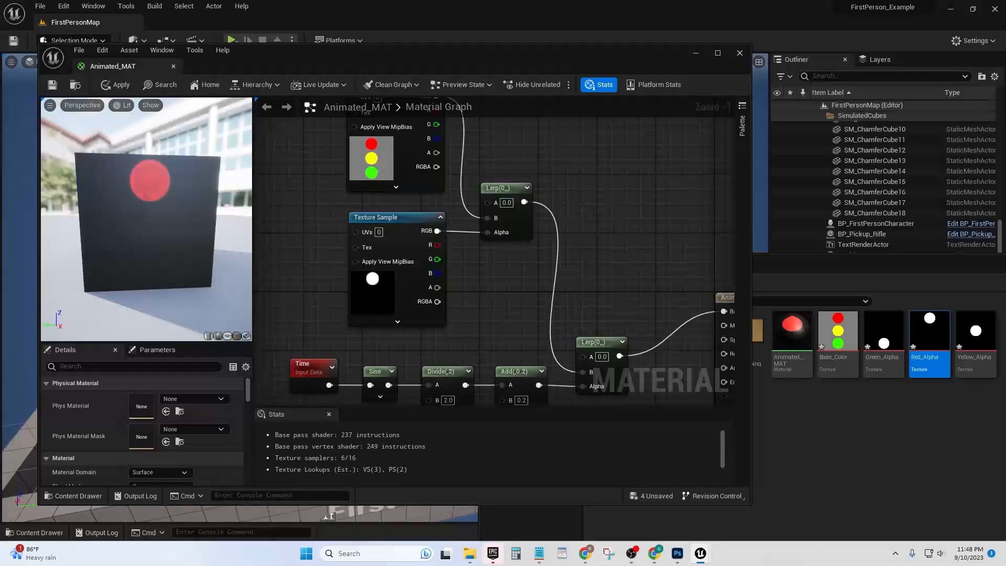
right_click_drag(618, 241, 582, 229)
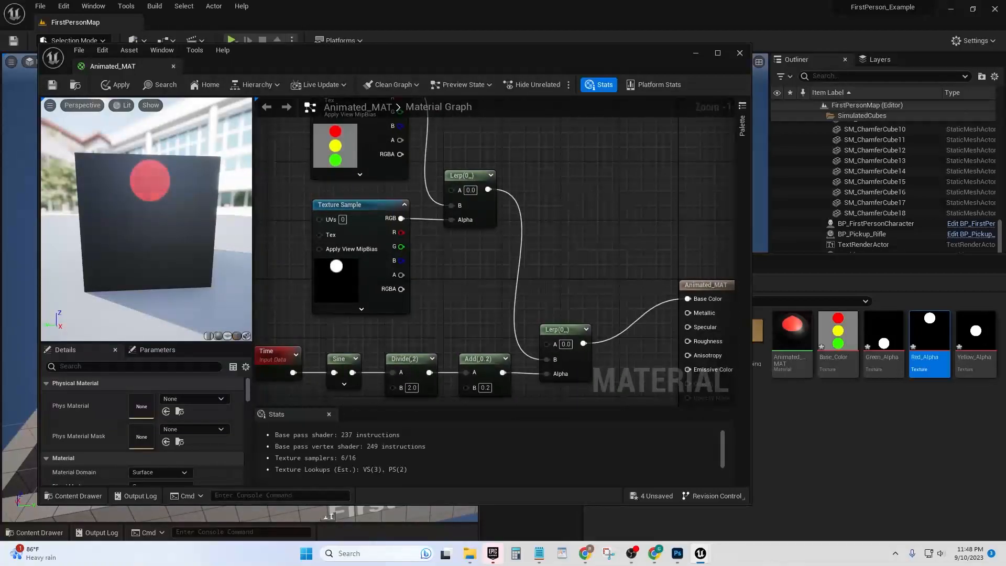
scroll(559, 334, "down", 2)
left_click_drag(289, 146, 498, 315)
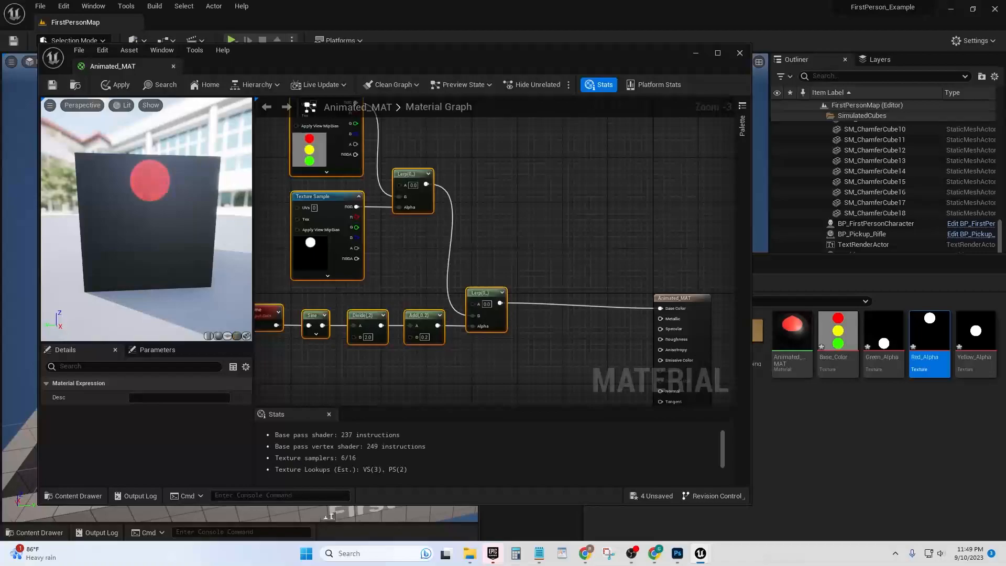
right_click_drag(504, 297, 548, 339)
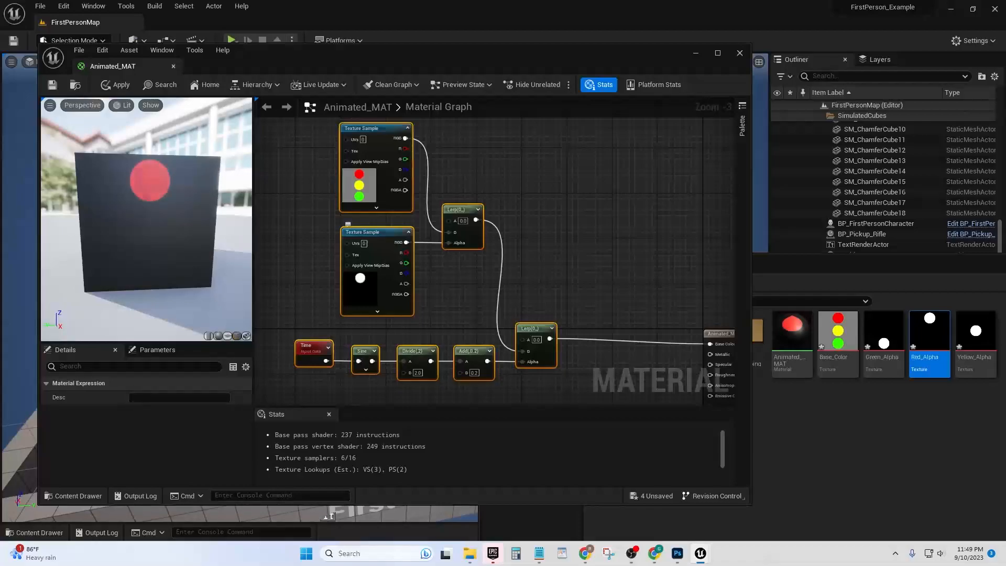
left_click(587, 251)
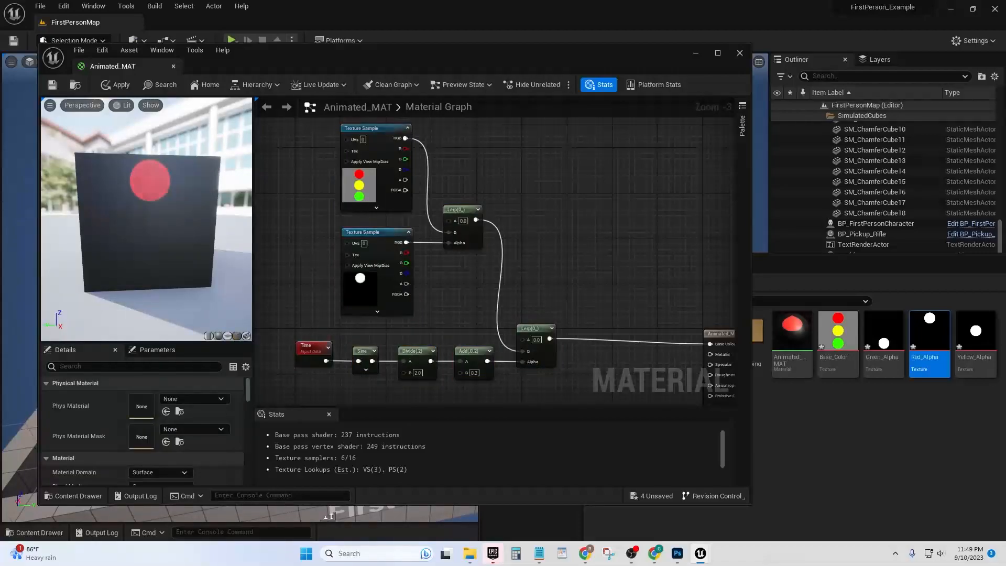
Add the Yellow_Alpha texture as a Texture Sample and place it below the red light's Time chain
right_click_drag(564, 273, 549, 251)
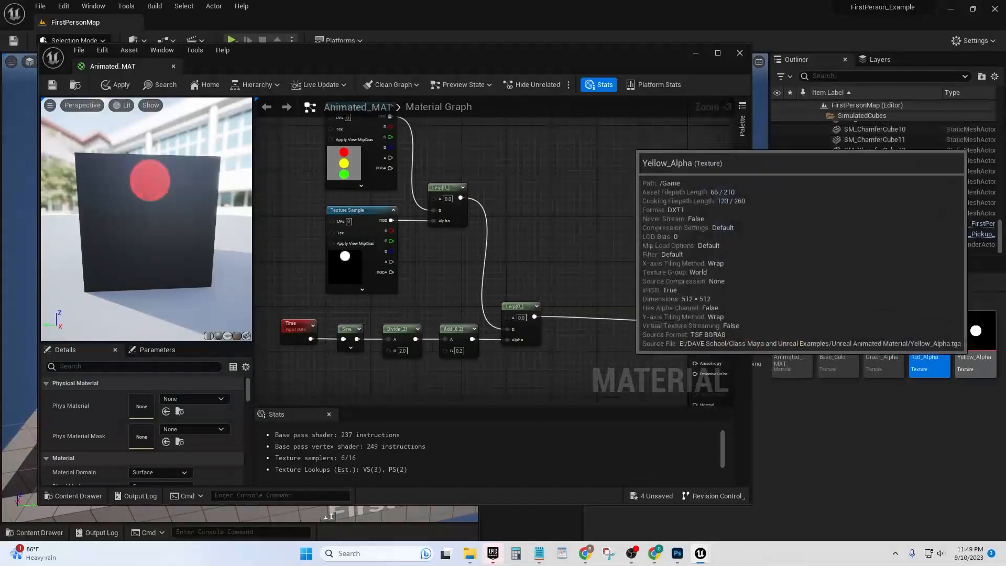
left_click_drag(975, 335, 551, 190)
right_click_drag(565, 196, 548, 165)
scroll(686, 283, "down", 2)
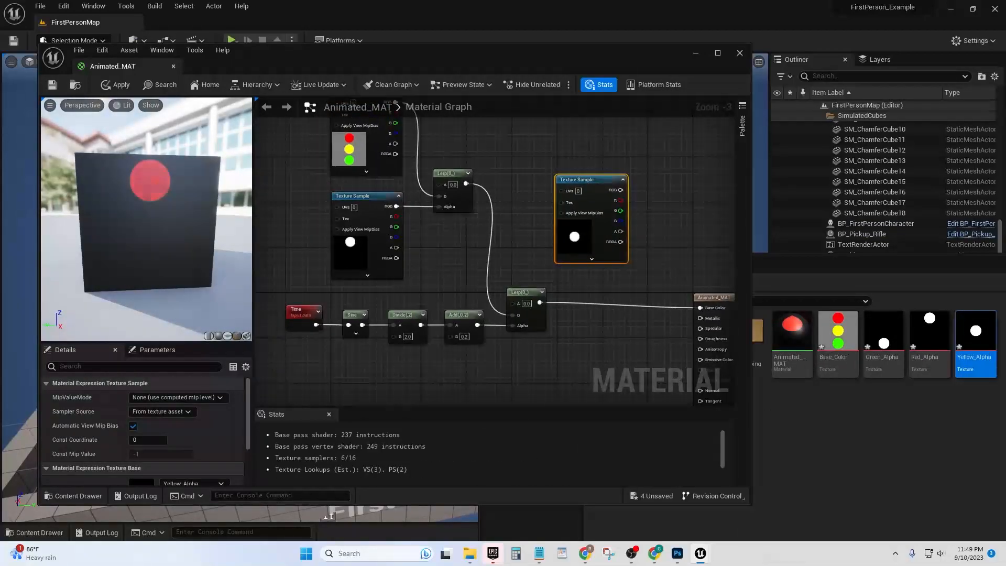
left_click_drag(617, 216, 491, 343)
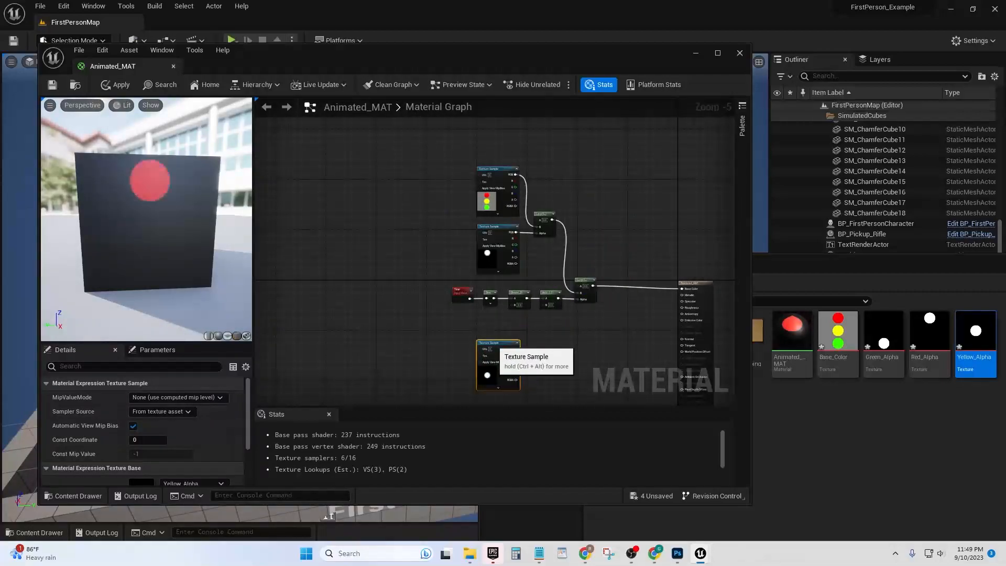
left_click(599, 348)
scroll(600, 348, "up", 2)
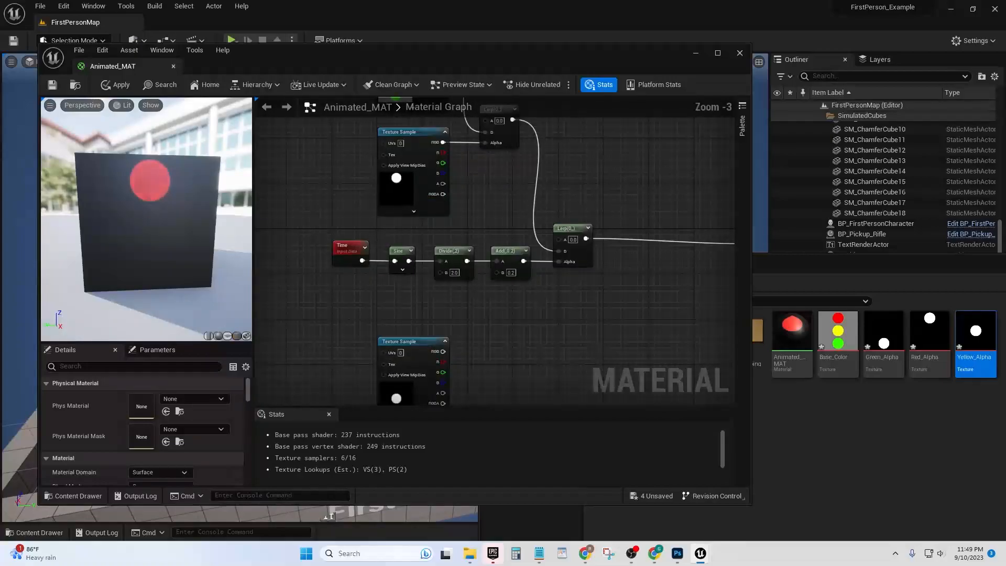
scroll(401, 300, "down", 1)
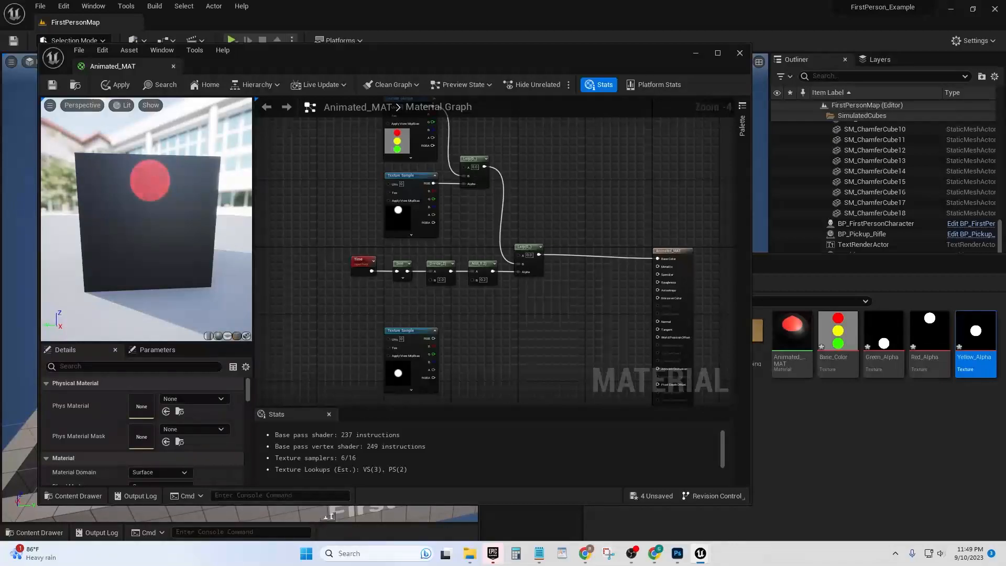
Add a LinearInterpolate node with the Yellow_Alpha RGB feeding its Alpha and the base colour texture's RGB feeding its B
left_click_drag(434, 337, 481, 349)
type("li")
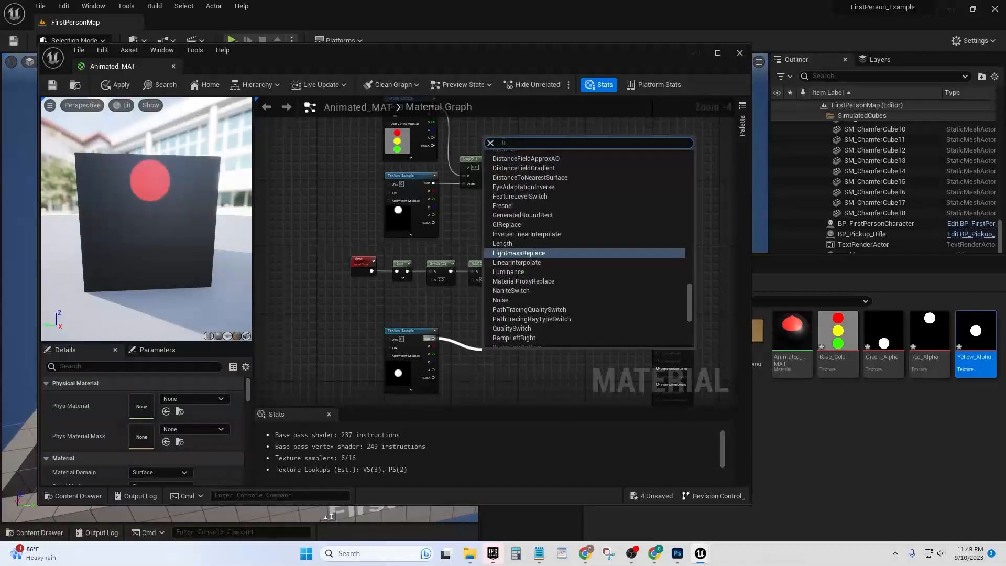
left_click(517, 262)
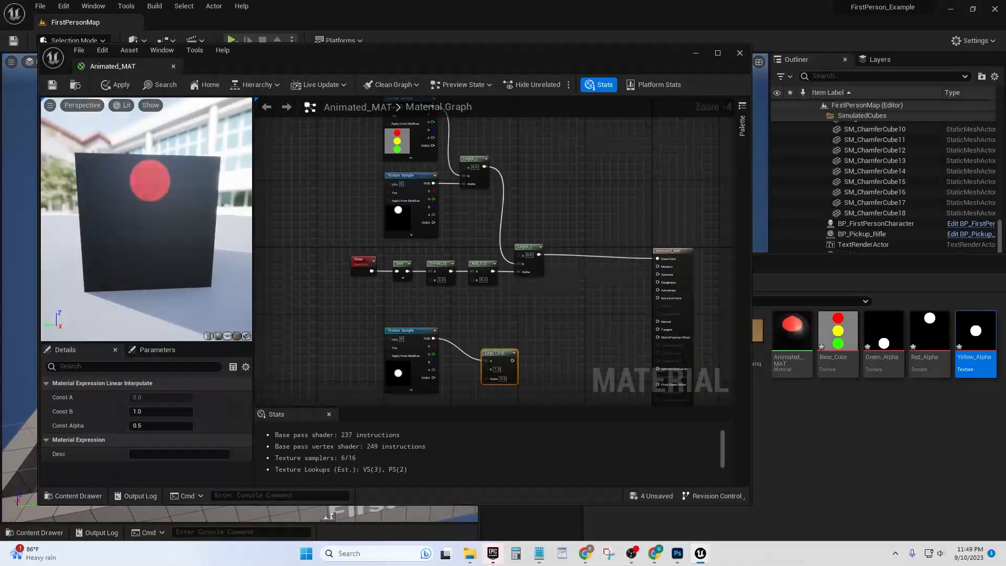
left_click(432, 339, "alt")
left_click_drag(433, 339, 481, 314)
right_click_drag(530, 292, 514, 313)
right_click_drag(448, 260, 462, 261)
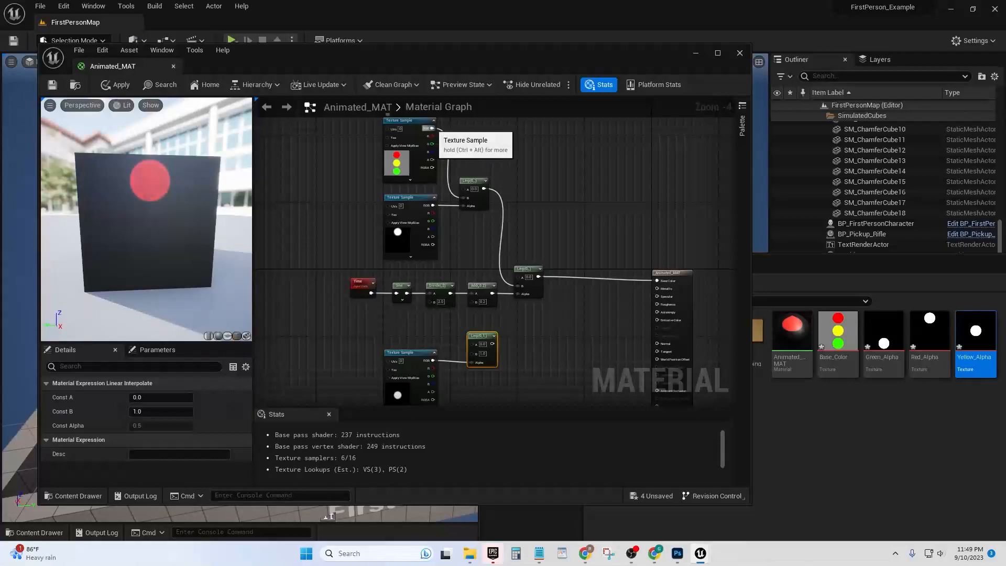
left_click_drag(431, 128, 473, 354)
right_click_drag(472, 354, 446, 290)
Duplicate the Time, Sine, Divide, Add and Lerp chain and place the copy below the Yellow_Alpha Texture Sample
left_click_drag(509, 238, 309, 206)
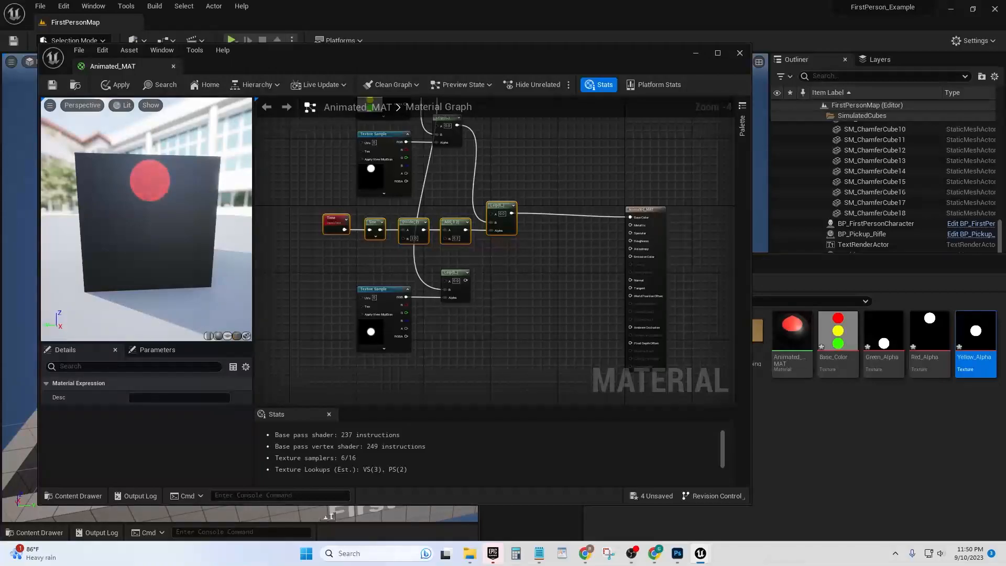
key("ctrl+c")
key("ctrl+v")
left_click_drag(616, 364, 500, 361)
left_click(539, 323)
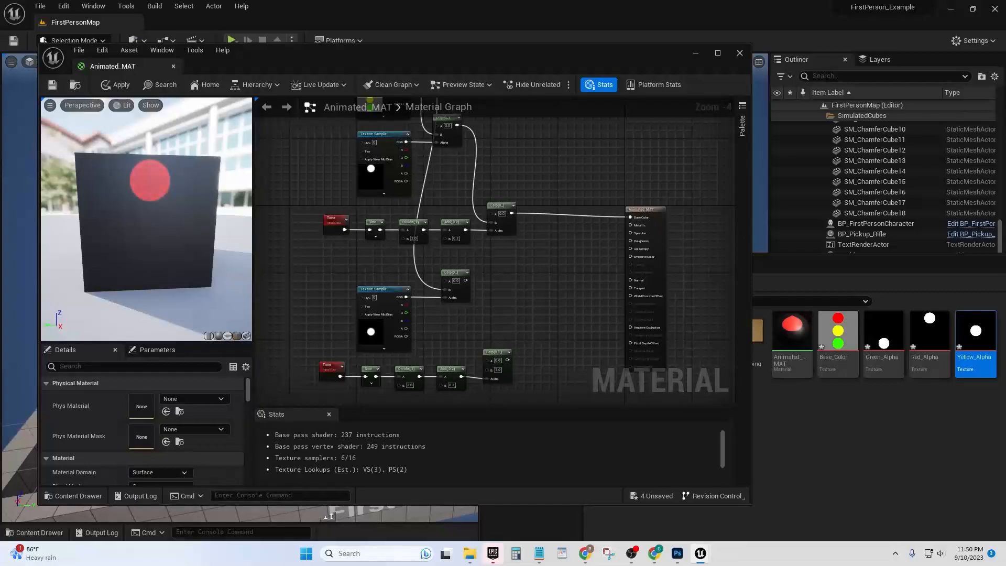
right_click_drag(539, 323, 534, 324)
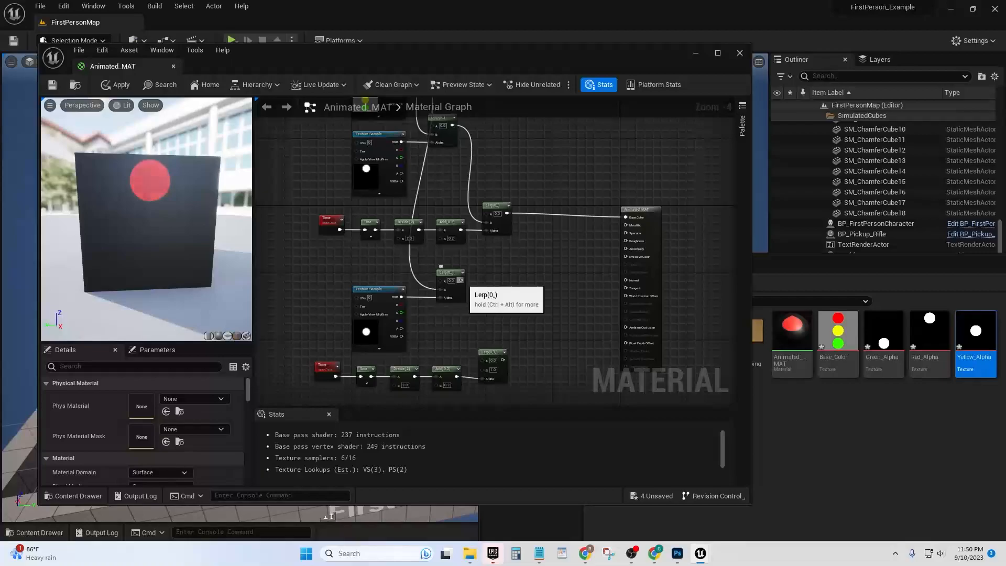
Route the yellow light's Lerp into the B input of the duplicated Lerp and connect that Lerp's output to Base Color
left_click_drag(461, 280, 480, 370)
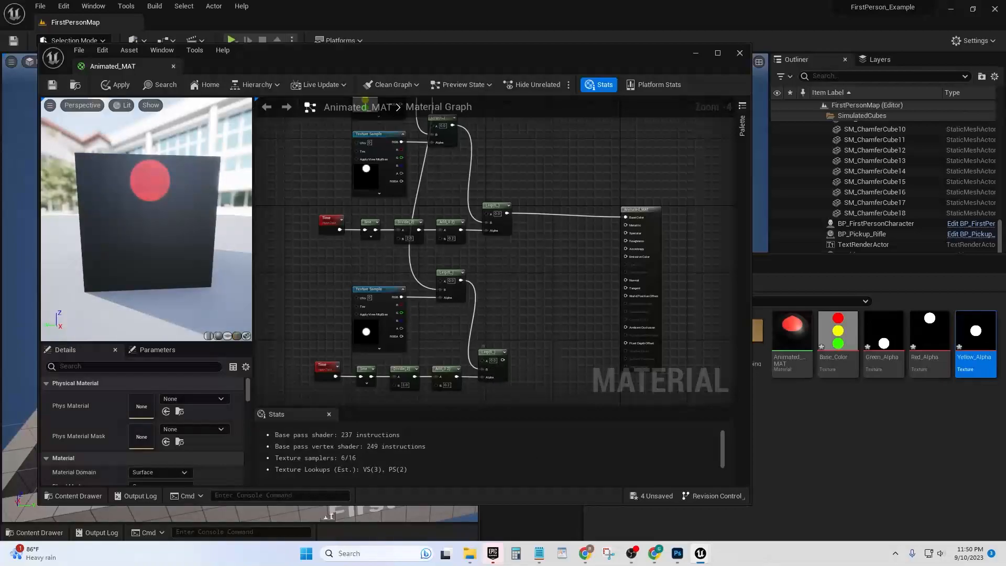
right_click_drag(504, 360, 502, 380)
left_click_drag(502, 379, 624, 238)
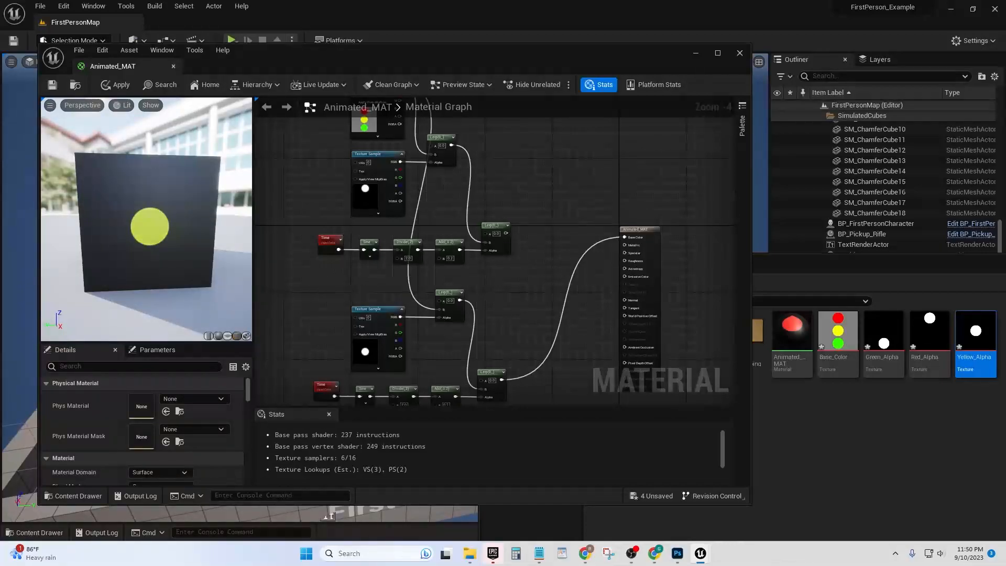
Examine how the red and yellow node networks share the base colour texture and reach the material node
right_click_drag(378, 136, 405, 189)
right_click_drag(516, 259, 461, 177)
right_click_drag(484, 226, 515, 255)
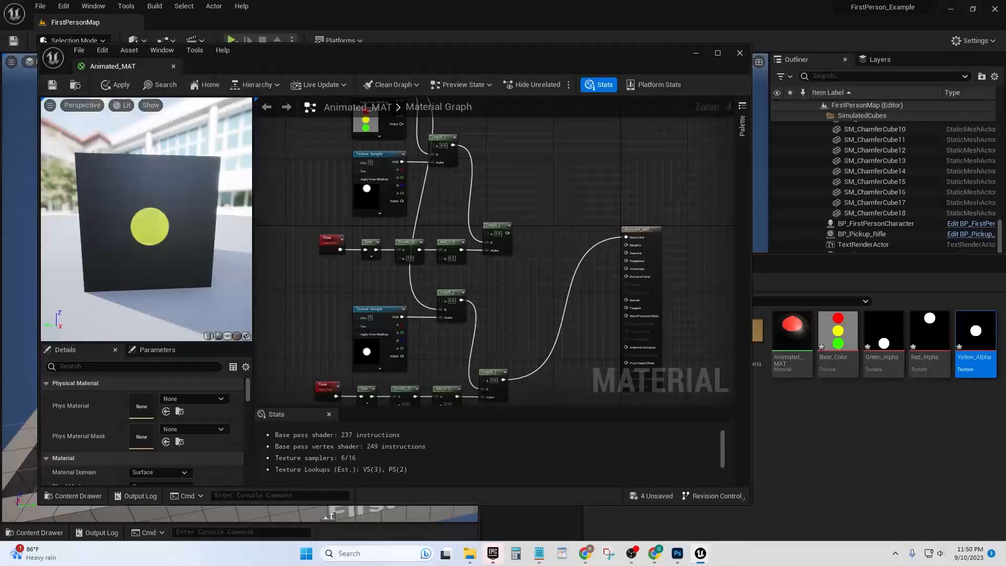
right_click_drag(515, 255, 505, 258)
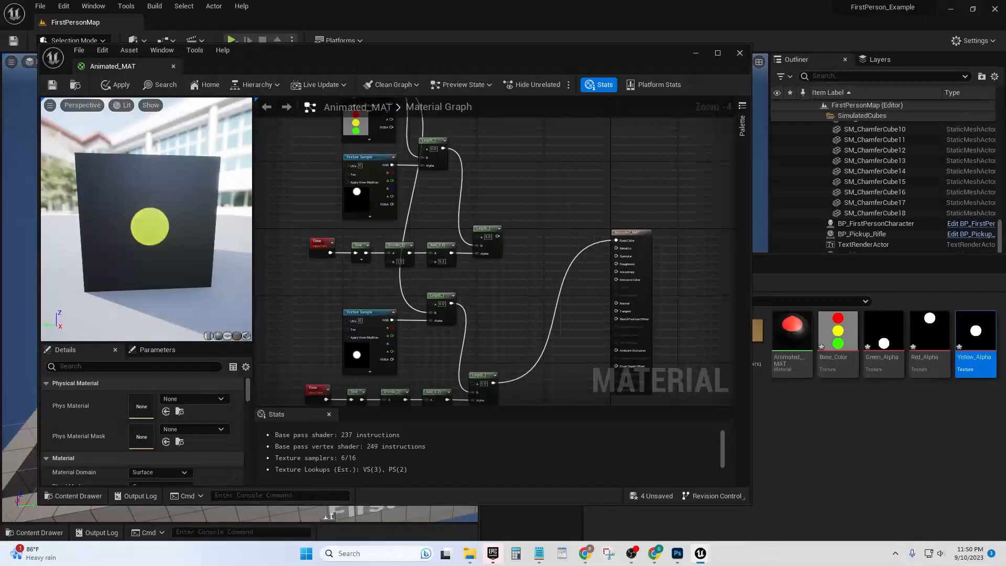
right_click_drag(441, 218, 449, 263)
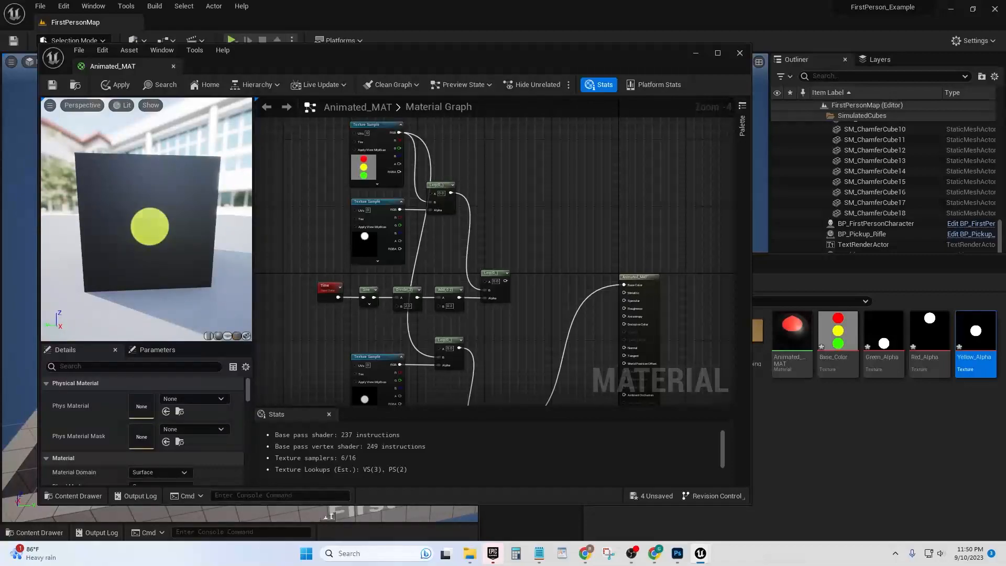
right_click_drag(476, 325, 460, 216)
right_click_drag(473, 173, 462, 199)
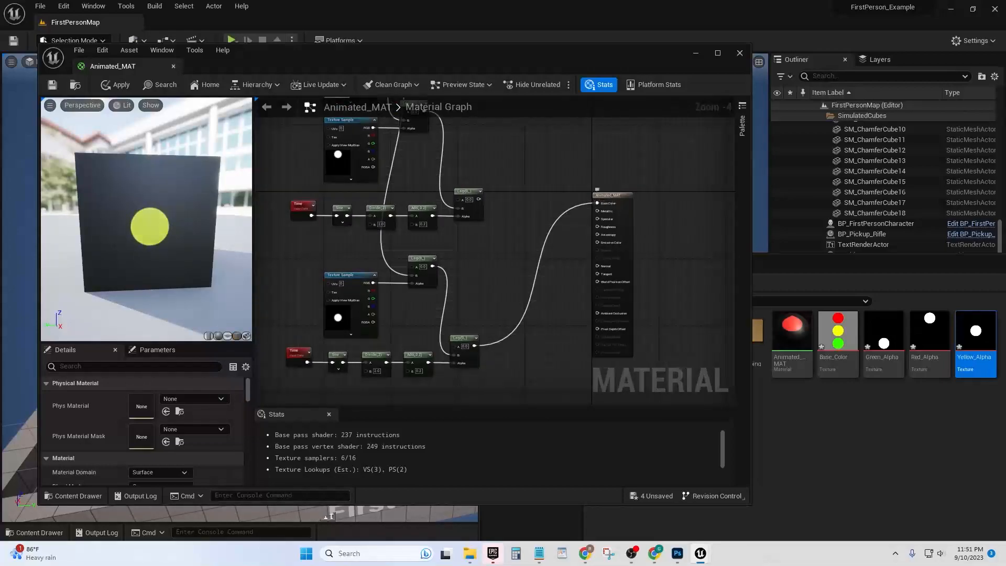
right_click_drag(474, 279, 482, 286)
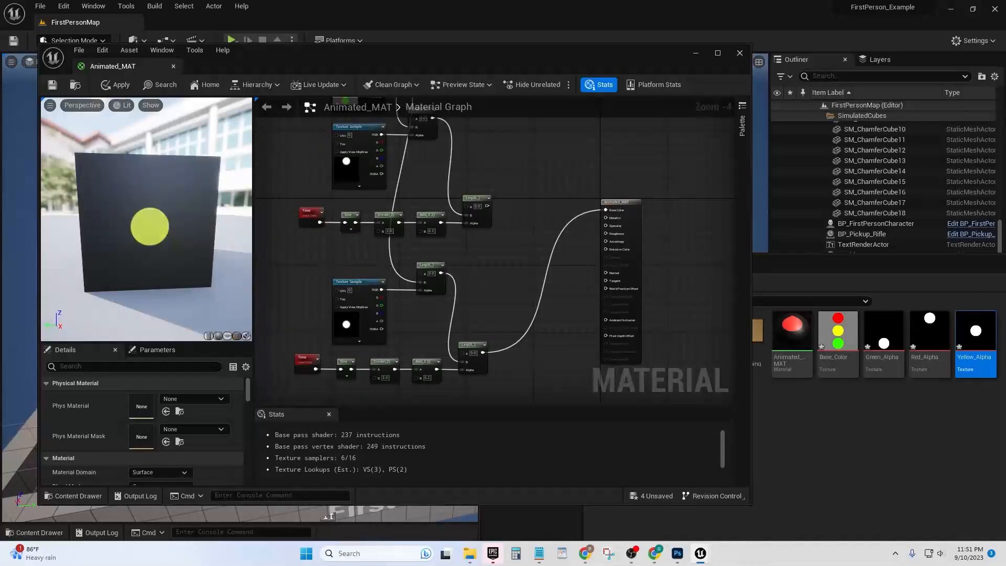
Connect the output of the red light's time-driven Lerp to Base Color in place of the yellow one
scroll(492, 225, "up", 1)
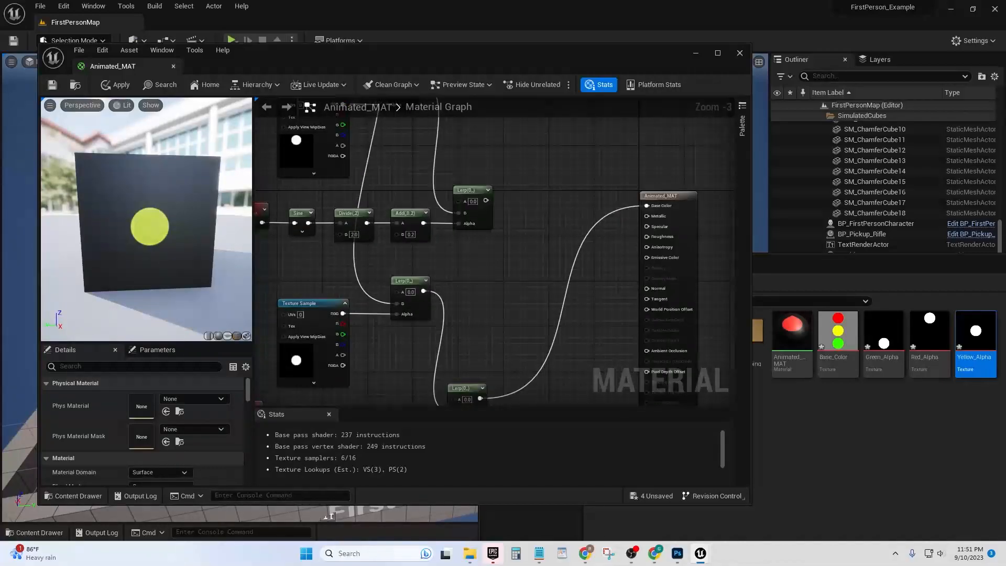
left_click_drag(485, 200, 646, 205)
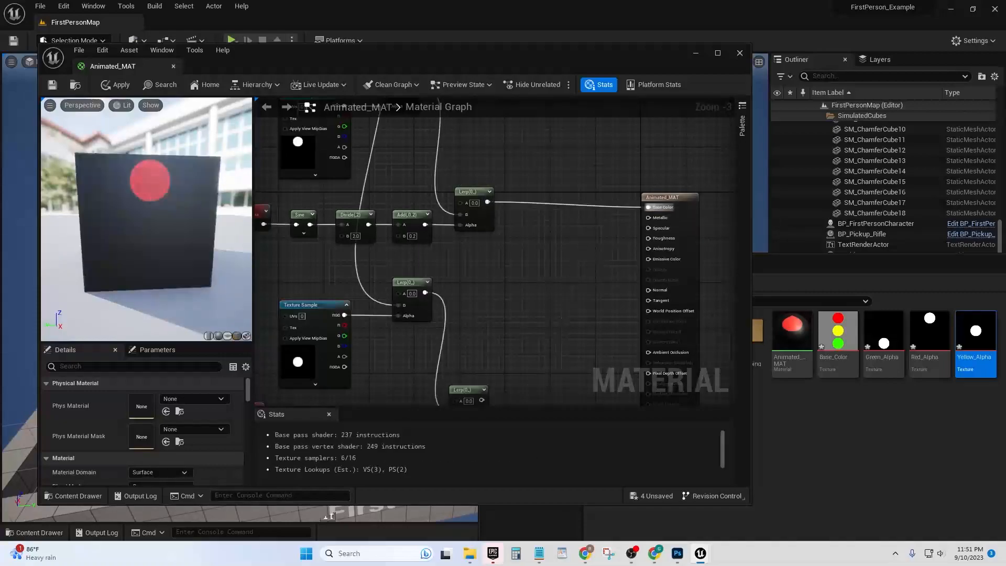
right_click_drag(448, 352, 510, 294)
right_click_drag(343, 104, 302, 108)
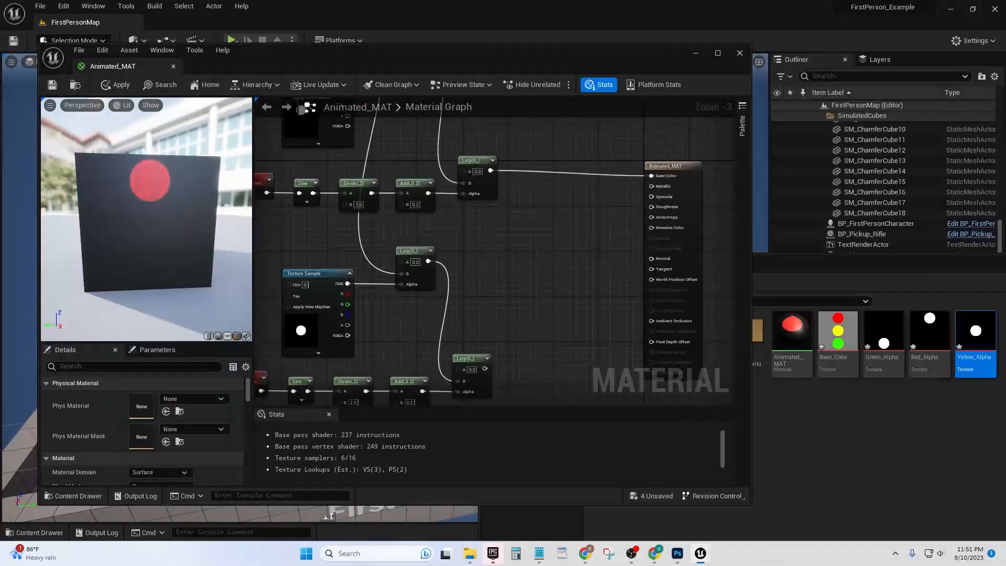
Add a LinearInterpolate node fed through its A input by the red light's time-driven Lerp
left_click_drag(490, 170, 554, 201)
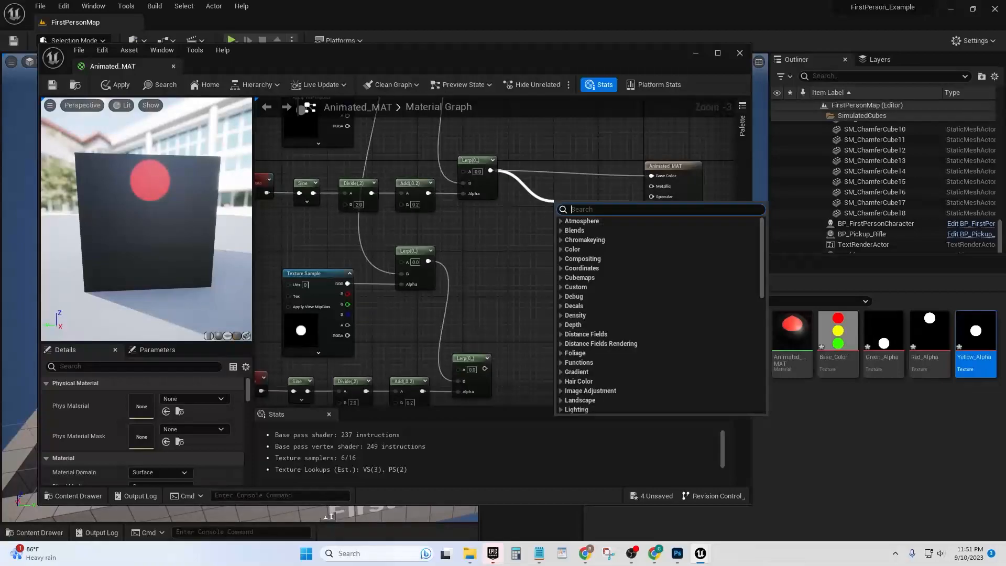
type("lin")
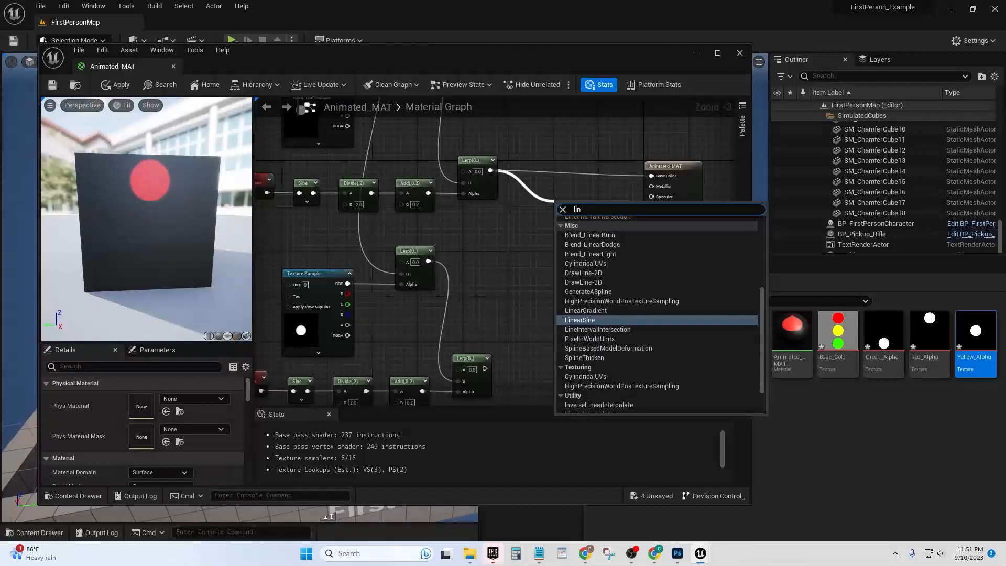
key("BackSpace")
key("Down")
key("Return")
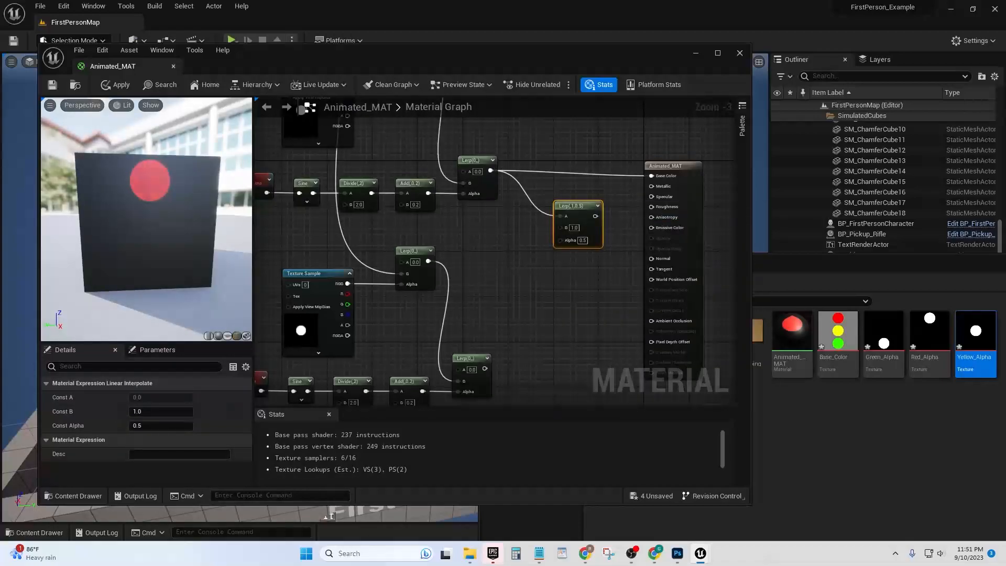
left_click_drag(584, 206, 586, 199)
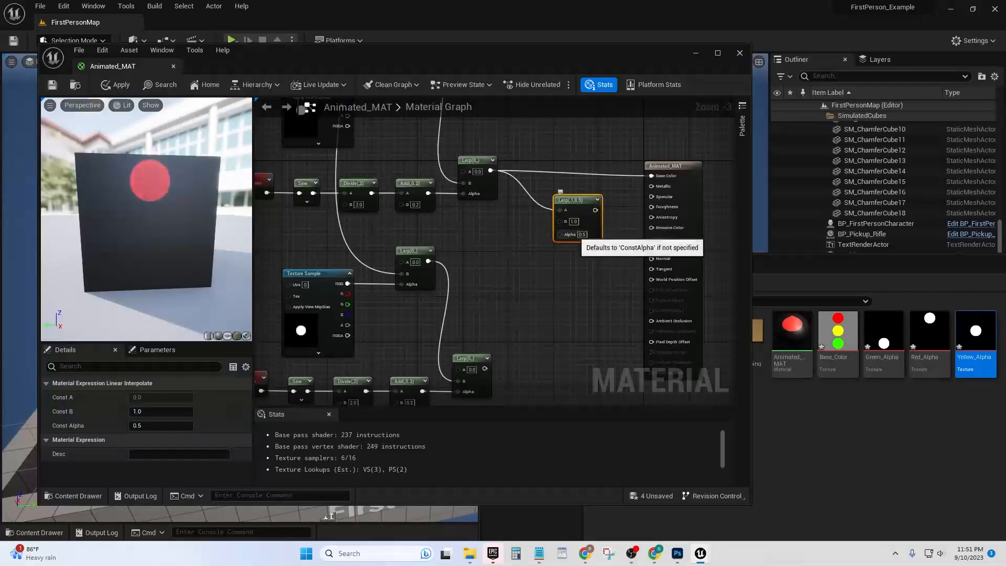
right_click_drag(537, 277, 564, 290)
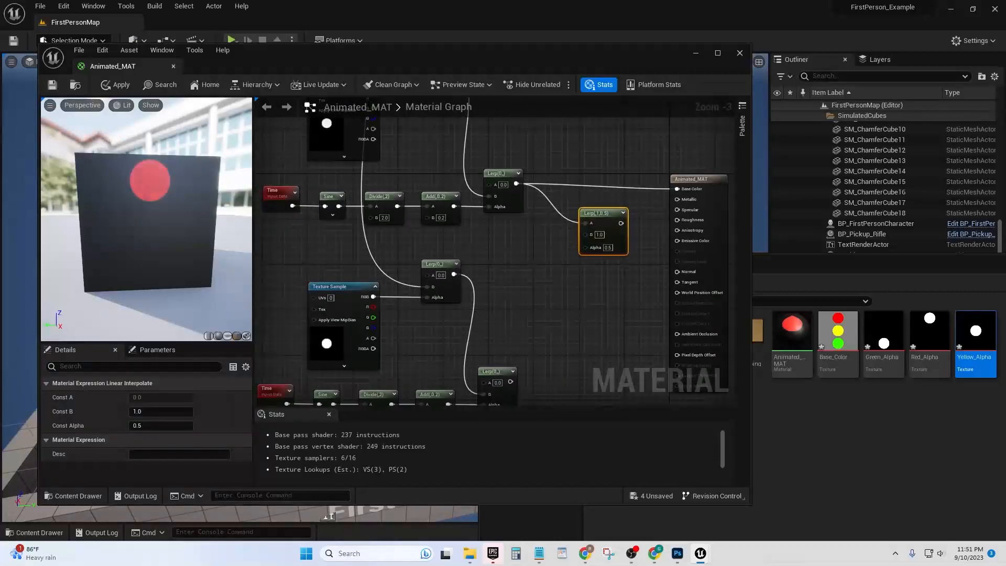
Connect the yellow light's time-driven Lerp to the new Lerp's B input and that Lerp's output to Base Color
right_click_drag(517, 330, 522, 265)
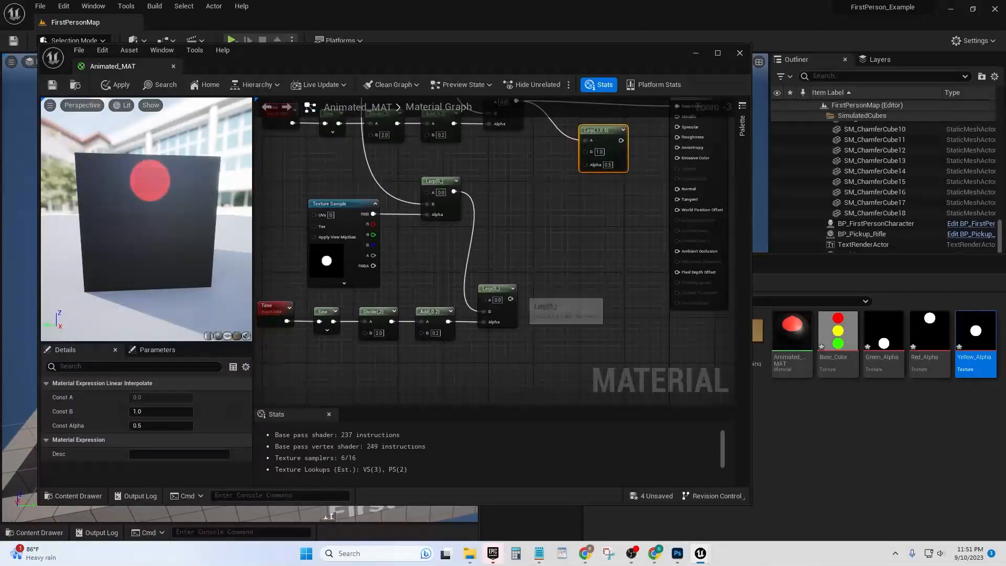
right_click_drag(511, 302, 511, 352)
left_click_drag(510, 349, 678, 156)
right_click_drag(565, 152, 554, 225)
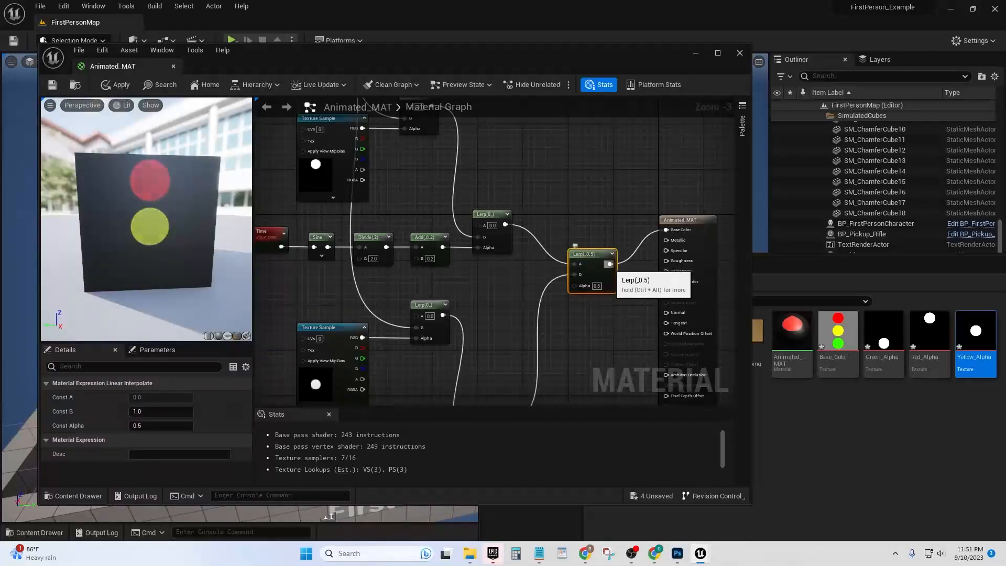
Reposition the combining Lerp slightly lower and farther from the material node, between the red and yellow branches
left_click_drag(594, 255, 574, 274)
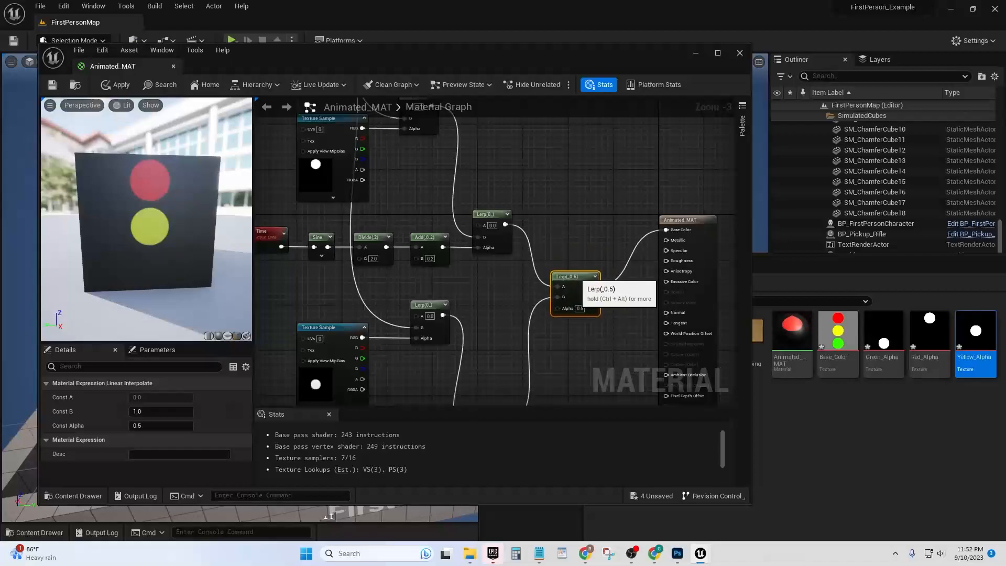
right_click_drag(589, 242, 603, 201)
mouse_move(504, 308)
right_mouse_down()
mouse_move(545, 294)
mouse_move(544, 283)
mouse_move(503, 319)
right_mouse_up()
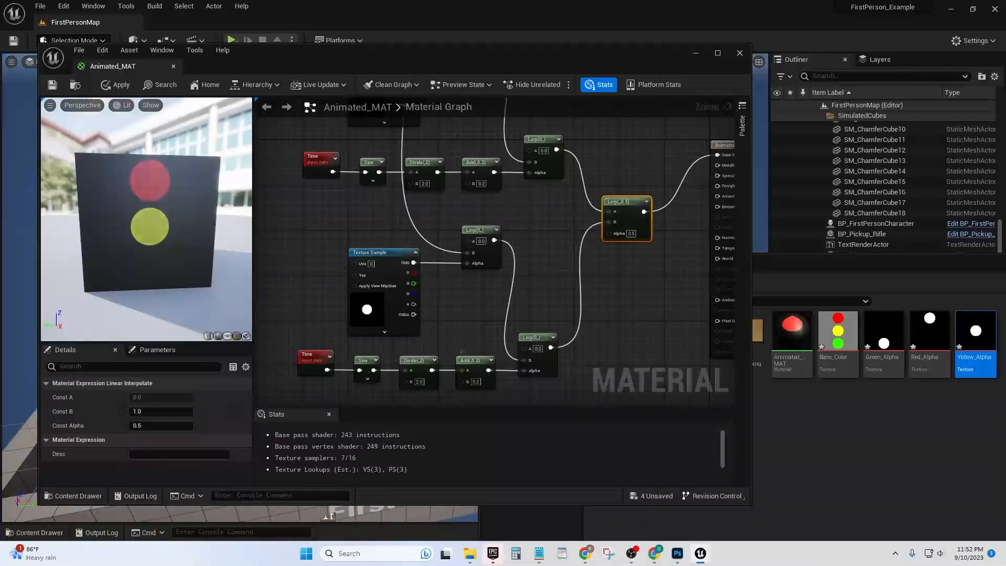
Set the B constant of the yellow light's Add node to 0.1
left_click(474, 366)
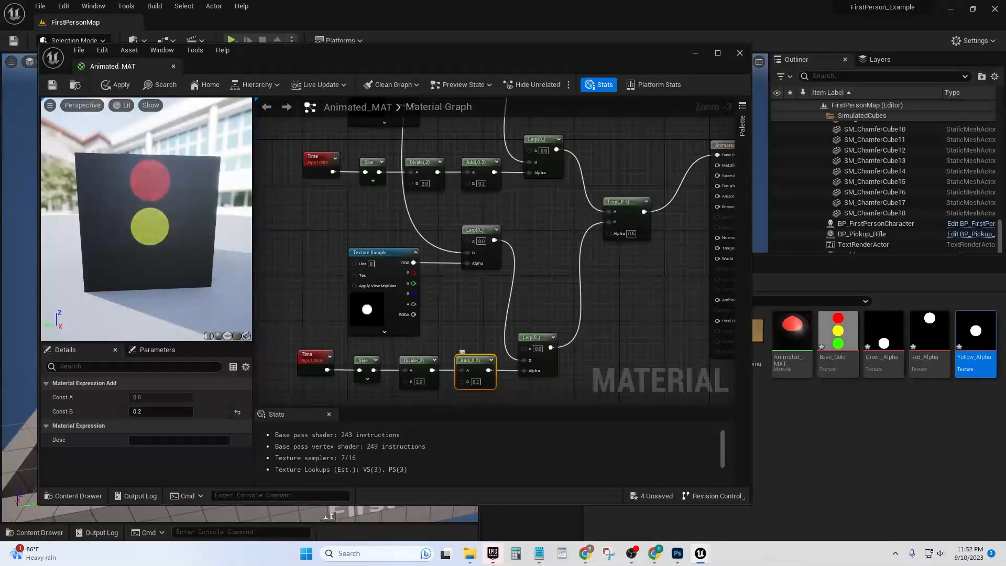
left_click(475, 382)
type("0.1")
key("Return")
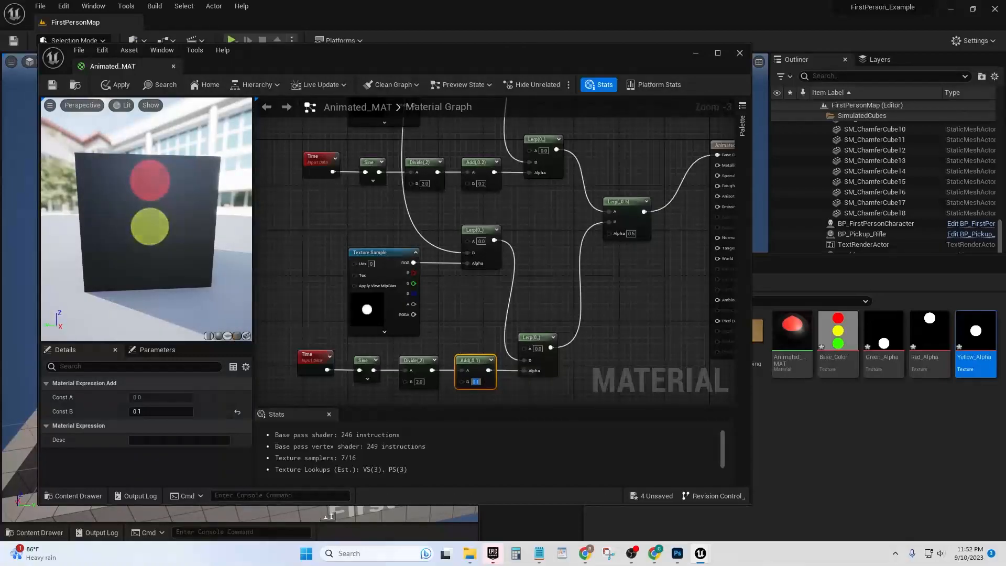
Set the B constant of the yellow light's Add node back to 0.2
right_click_drag(544, 293, 516, 337)
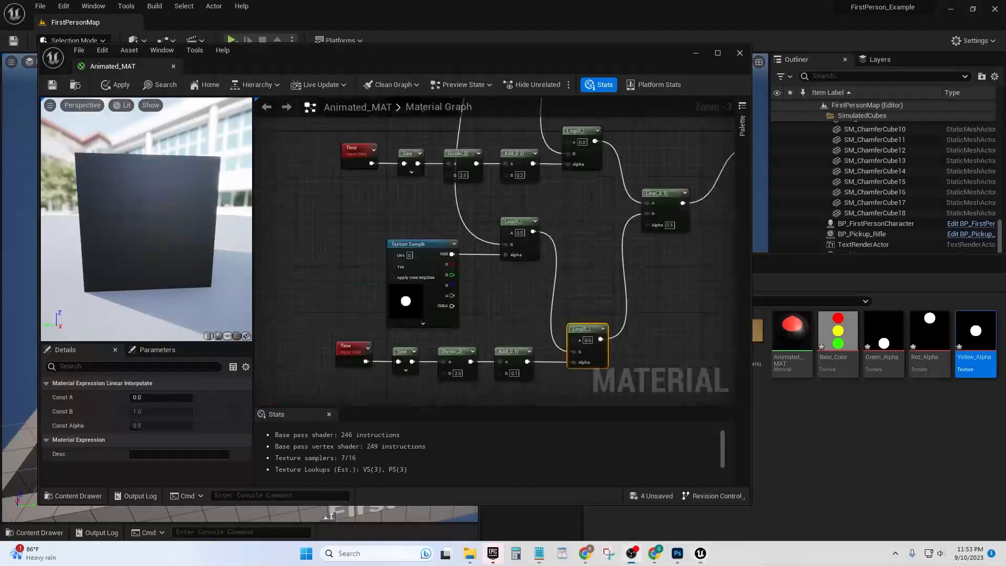
right_click_drag(576, 261, 475, 274)
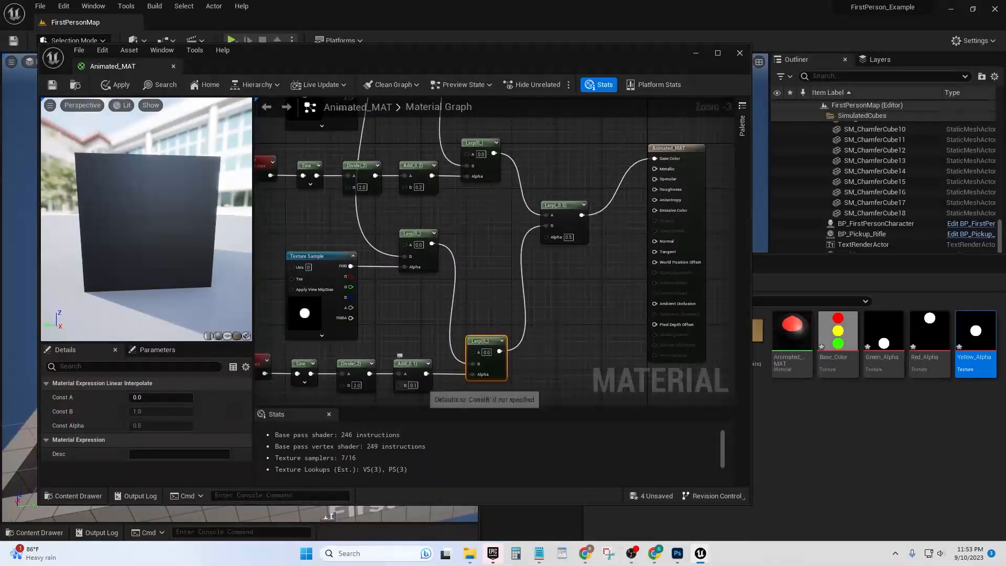
left_click(414, 385)
type("0")
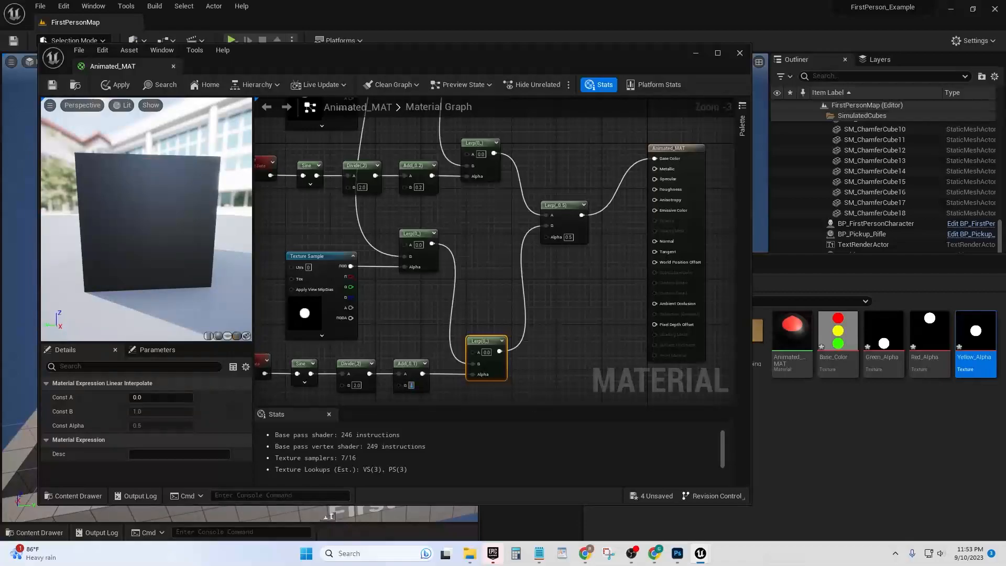
type(".2")
key("Return")
Chain the red light's Lerp through the yellow time-driven Lerp's A input to Base Color, replacing and deleting the combining Lerp
right_click_drag(498, 200, 521, 180)
left_click_drag(518, 134, 677, 138)
left_click(587, 193)
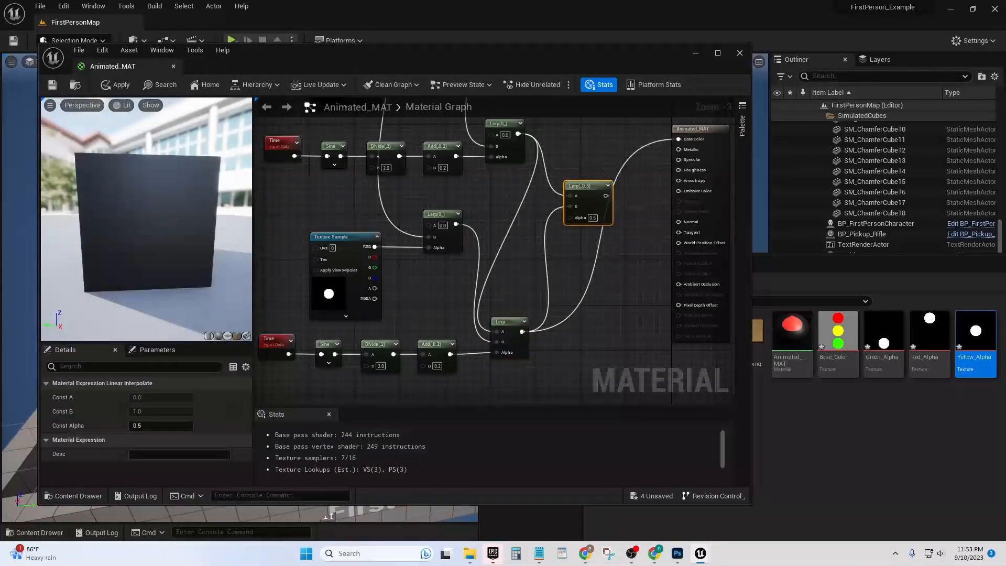
key("Delete")
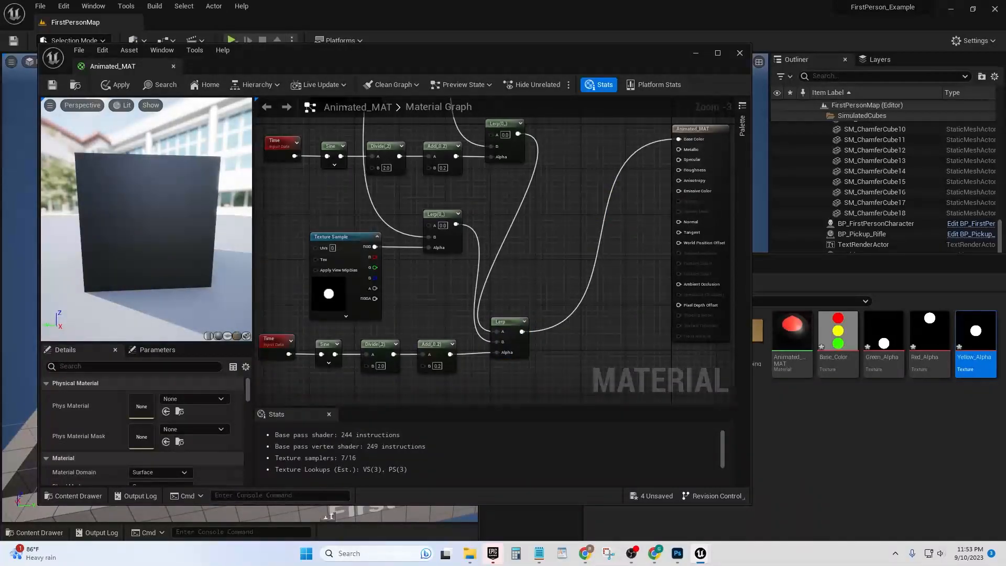
Move the yellow light's time-driven Lerp farther away from its Add node, toward the material node
right_click_drag(571, 236, 582, 284)
left_click_drag(518, 369, 575, 368)
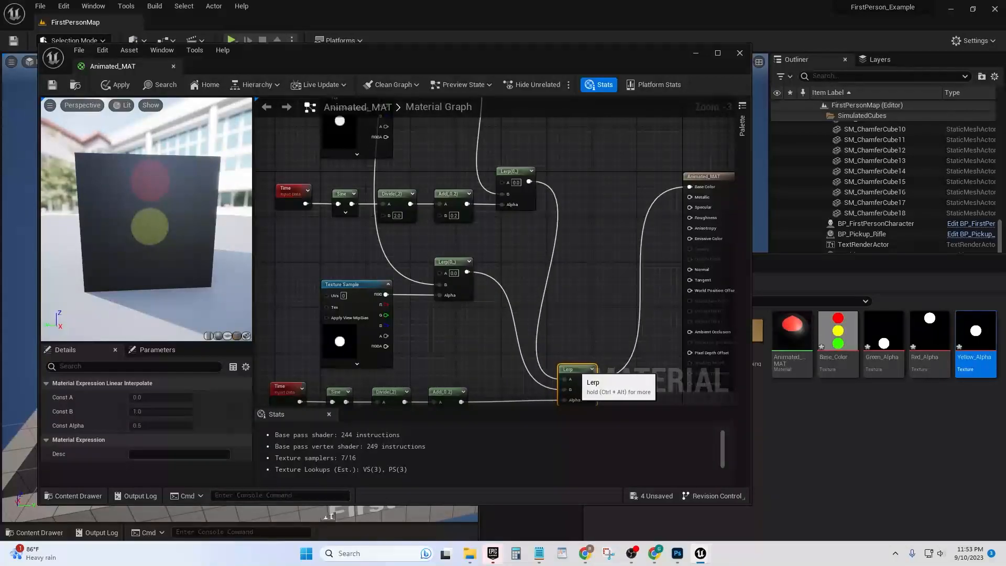
right_click_drag(570, 278, 565, 244)
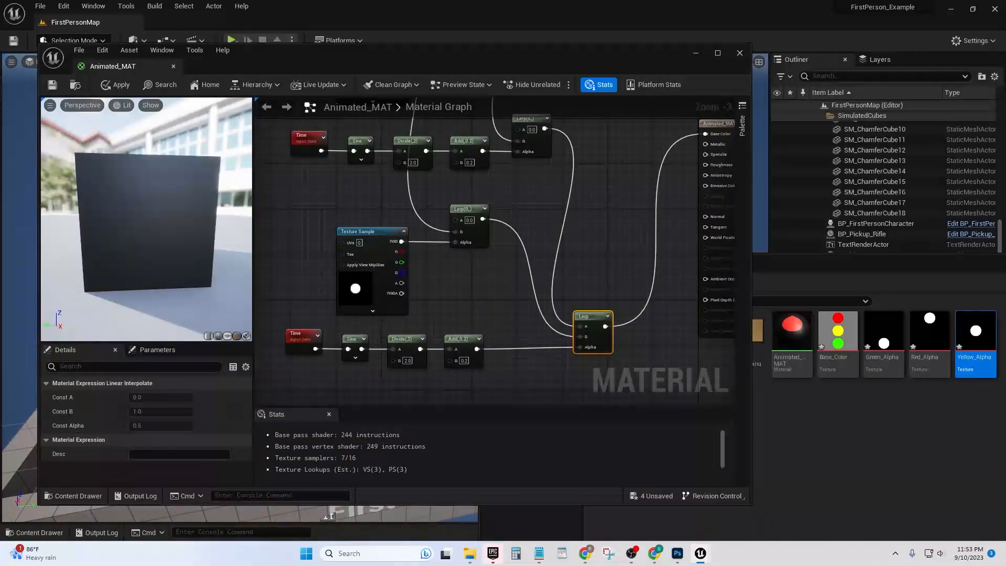
right_click_drag(371, 102, 348, 103)
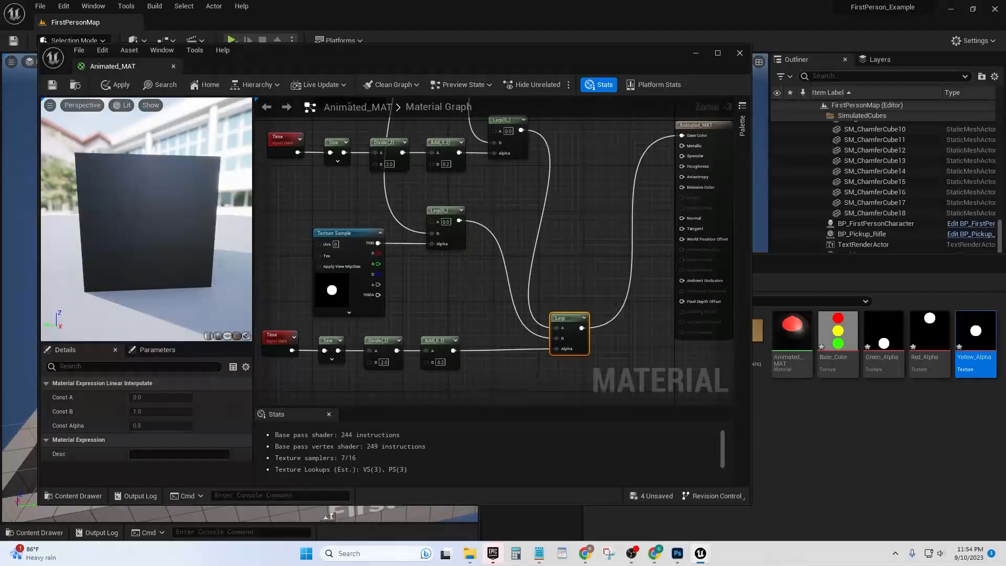
Try a B constant of 1 on the yellow light's Add node
left_click(435, 361)
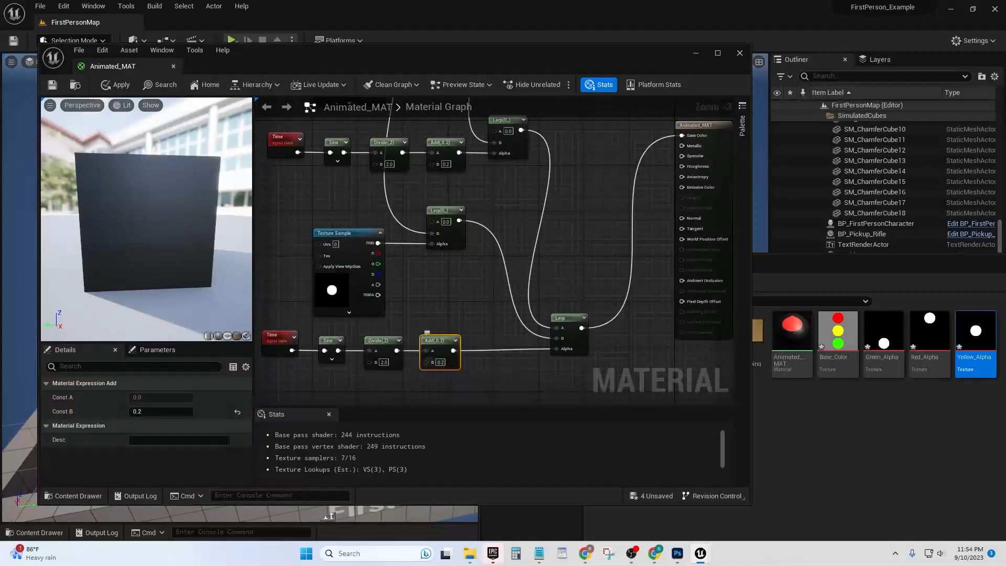
left_click(440, 361)
key("BackSpace")
type("1")
key("Return")
right_click_drag(487, 293, 485, 316)
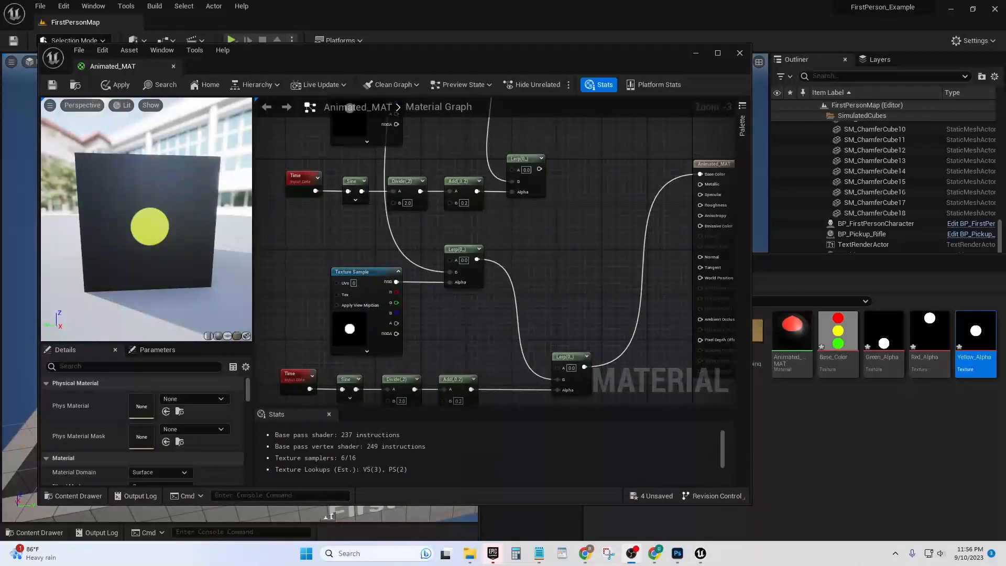
Examine the separate red and yellow light branches and where their time-driven Lerp outputs lead
mouse_move(591, 226)
right_mouse_down()
mouse_move(585, 200)
mouse_move(601, 208)
right_mouse_up()
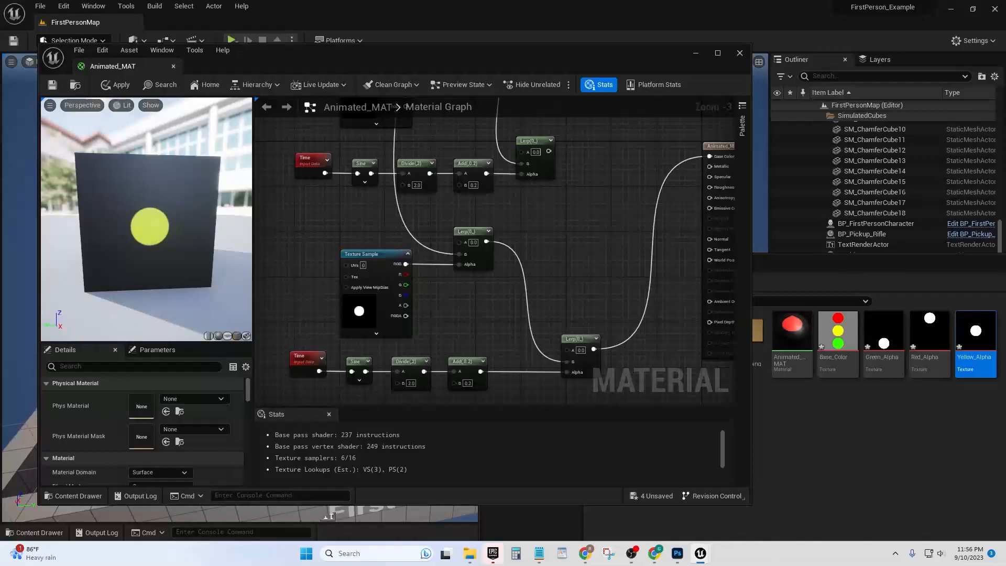
right_click_drag(595, 284, 533, 282)
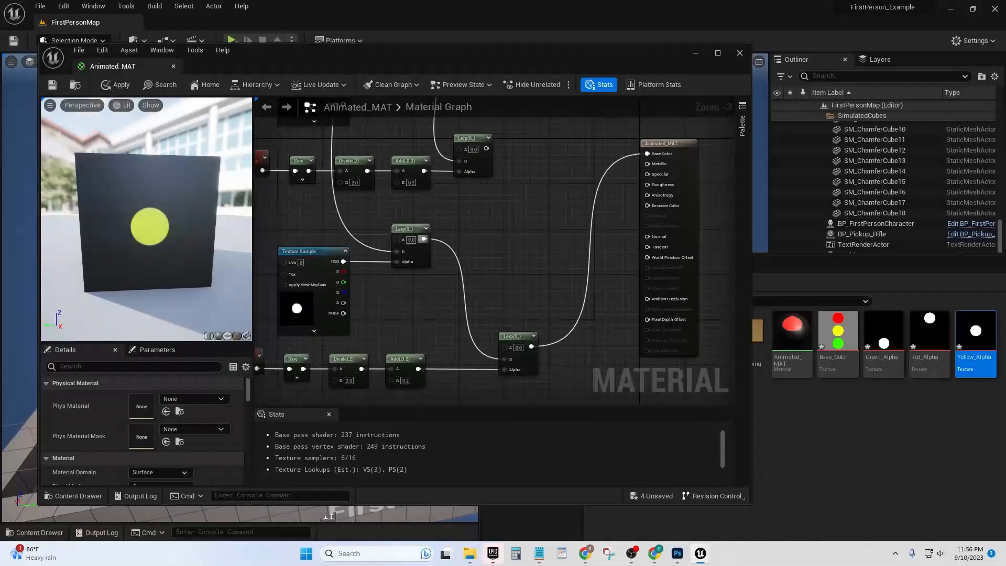
right_click_drag(420, 242, 472, 339)
right_click_drag(438, 196, 437, 150)
right_click_drag(523, 256, 448, 181)
right_click_drag(430, 246, 504, 272)
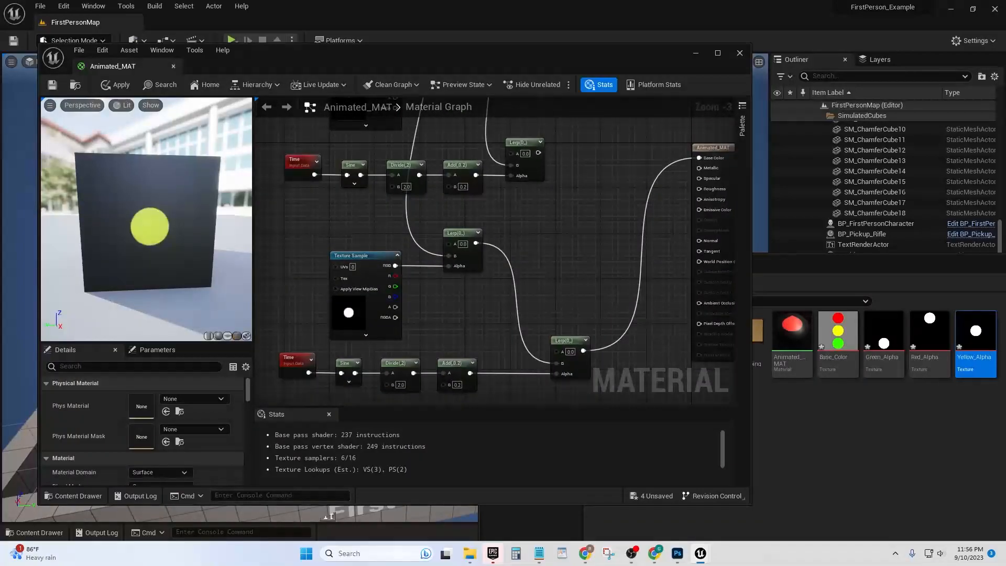
right_click_drag(596, 171, 563, 193)
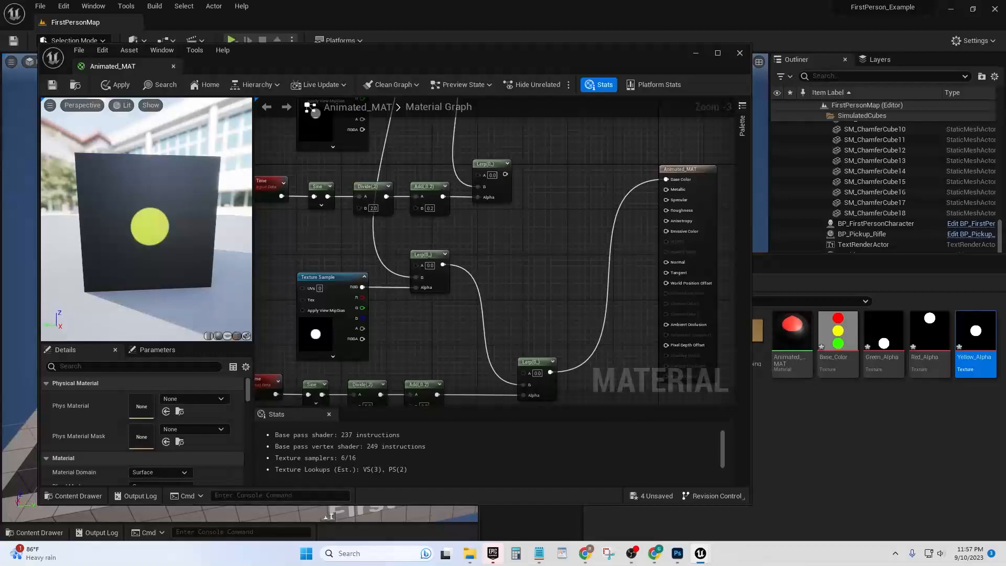
Add a LinearInterpolate node fed through its A input by the red light's time-driven Lerp, placed between both branches and the material node
left_click_drag(504, 174, 578, 187)
type("lin")
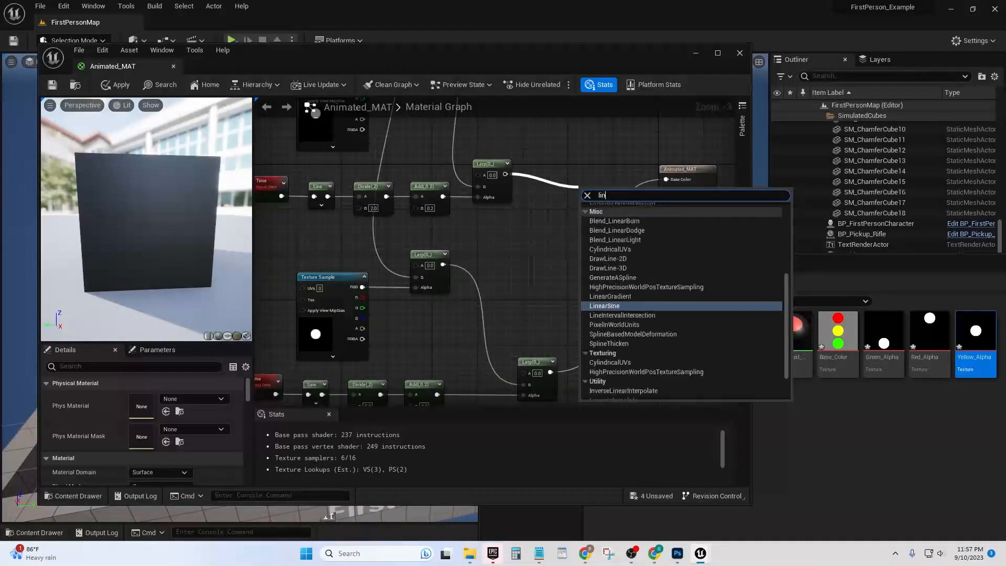
key("BackSpace")
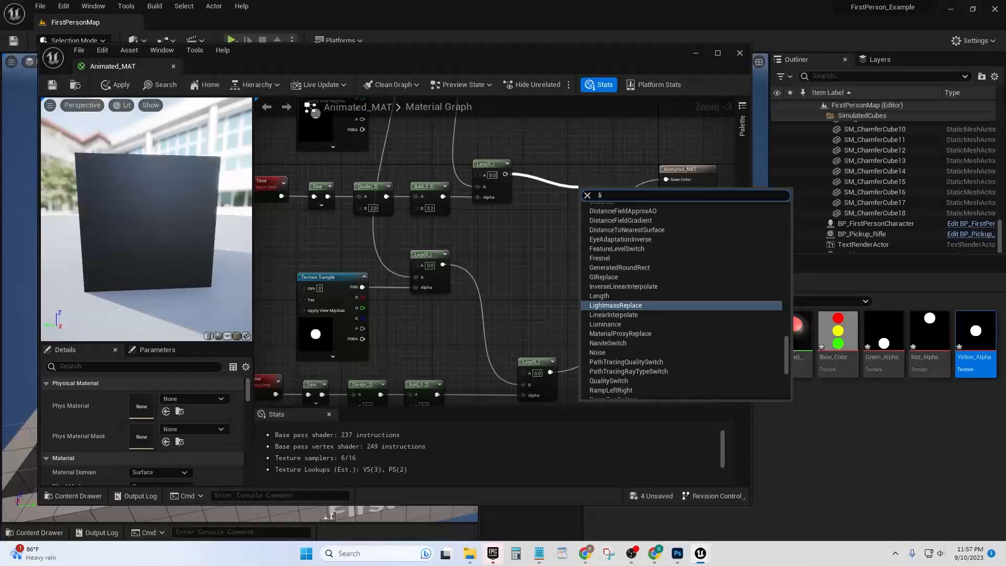
key("Down")
key("Return")
left_click_drag(601, 192, 585, 231)
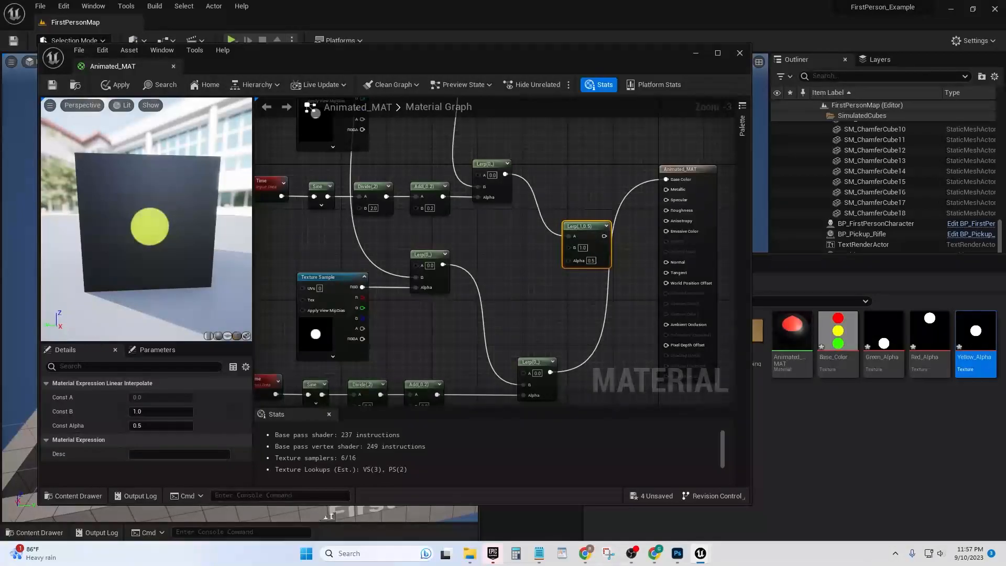
Move the yellow light's time-driven Lerp closer to its Add node and route it through the combining Lerp's B input to Base Color
right_click_drag(544, 283, 584, 250)
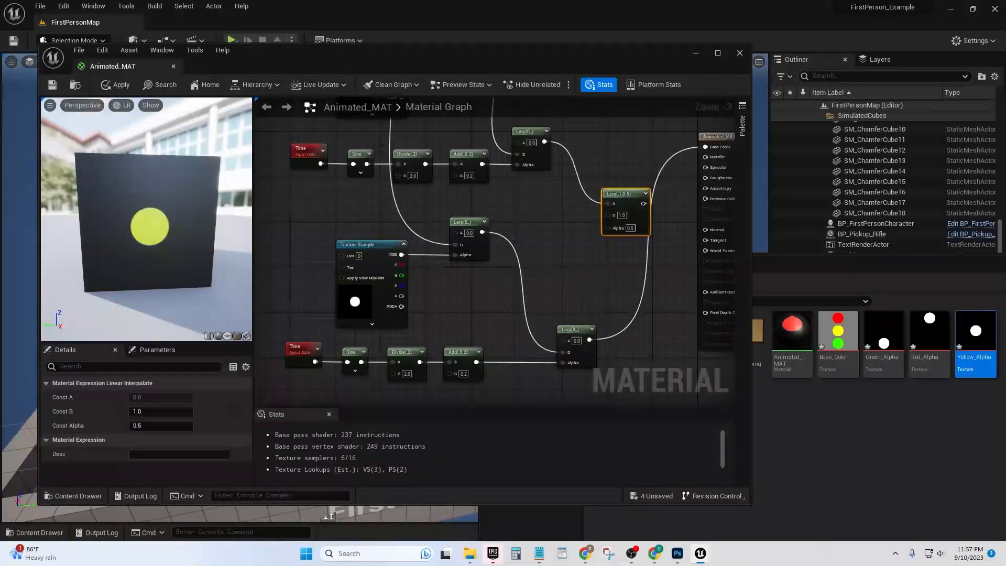
left_click_drag(574, 329, 528, 330)
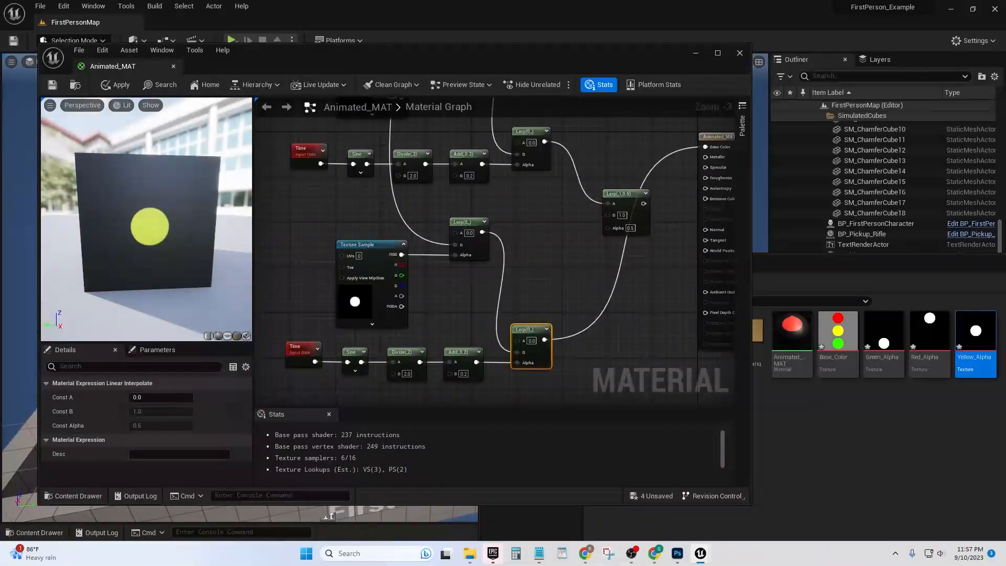
right_click_drag(528, 335, 512, 362)
left_click_drag(529, 366, 690, 173)
key("Escape")
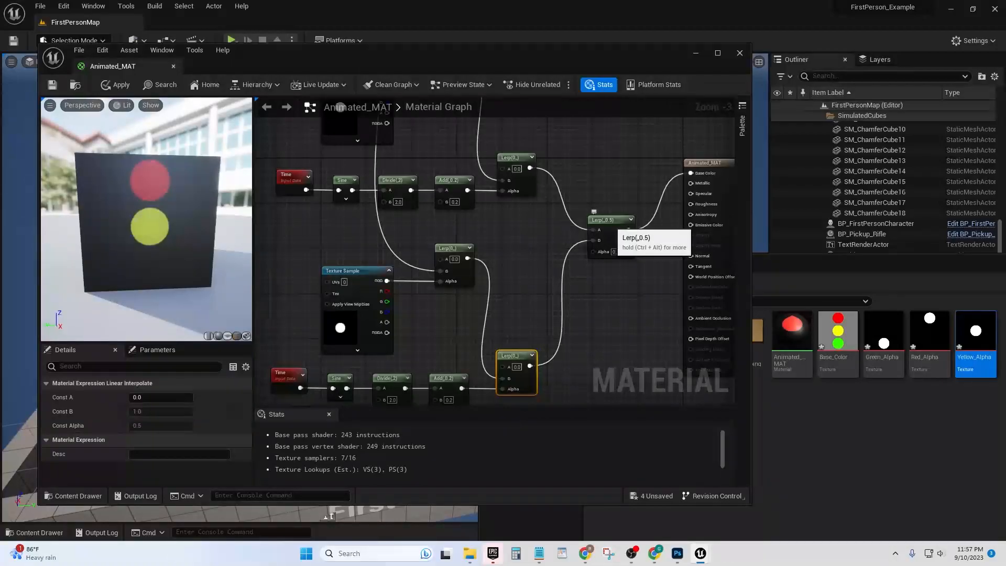
Set the B constant of the yellow light's Add node to 0.5
right_click_drag(341, 107, 384, 101)
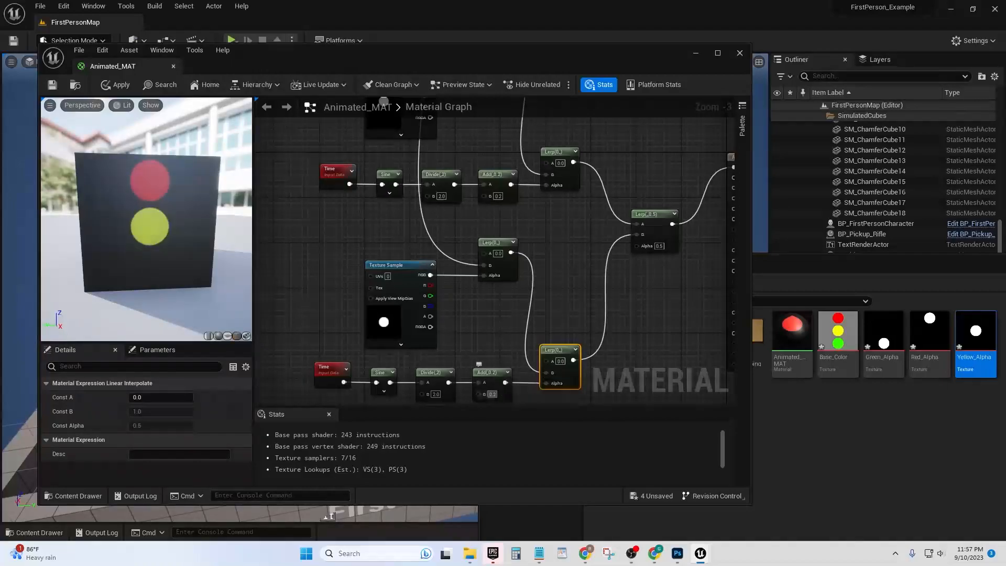
left_click(492, 394)
type("0.5")
key("Return")
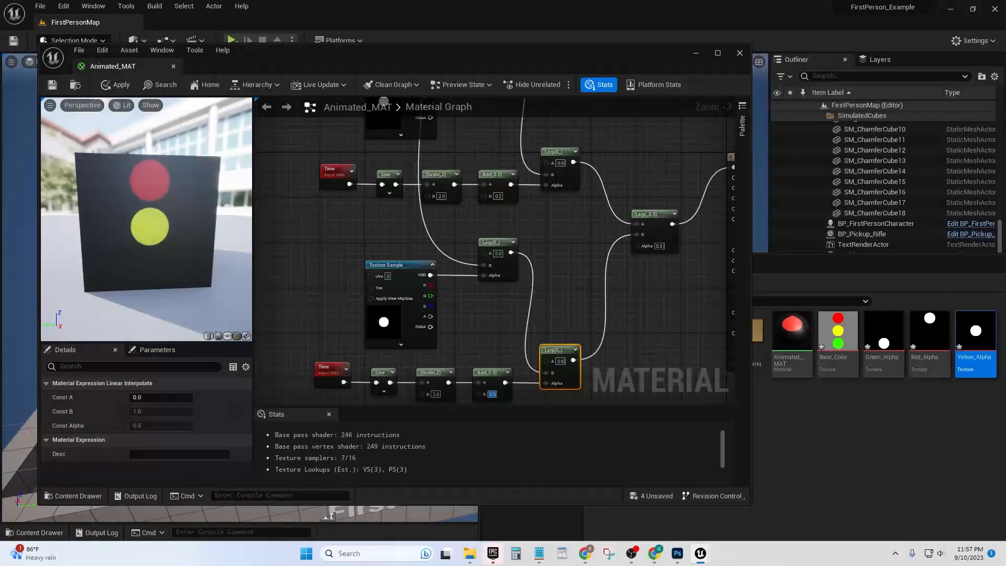
Move the Animated_MAT result node lower and farther away from the combining Lerp to free up graph space
right_click_drag(267, 158, 216, 254)
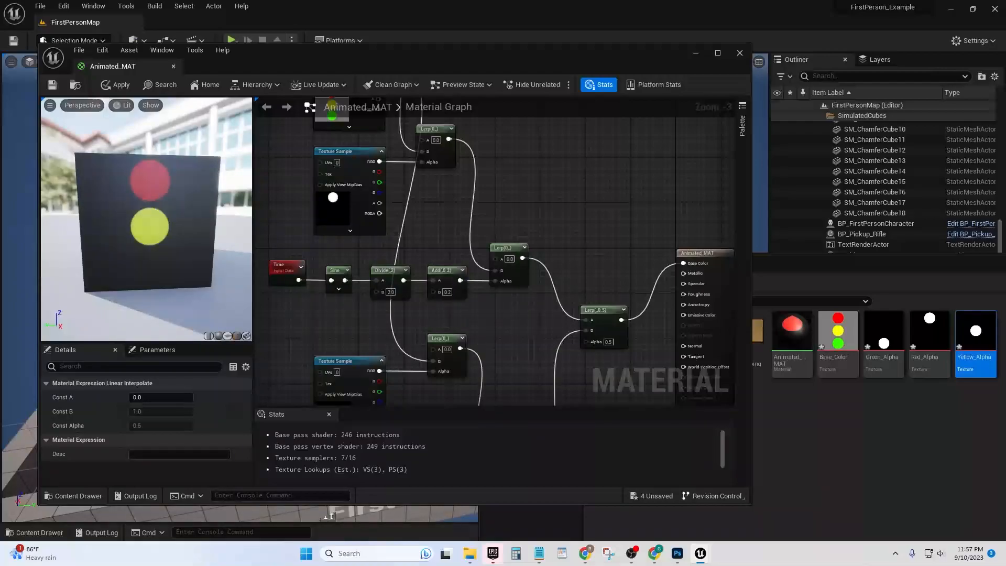
right_click_drag(521, 189, 519, 217)
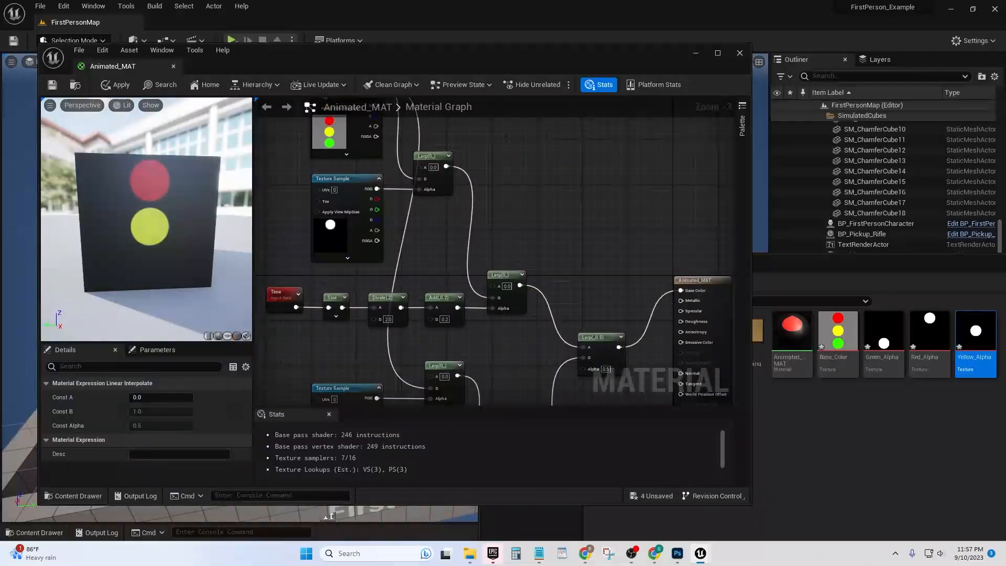
right_click_drag(462, 296, 441, 179)
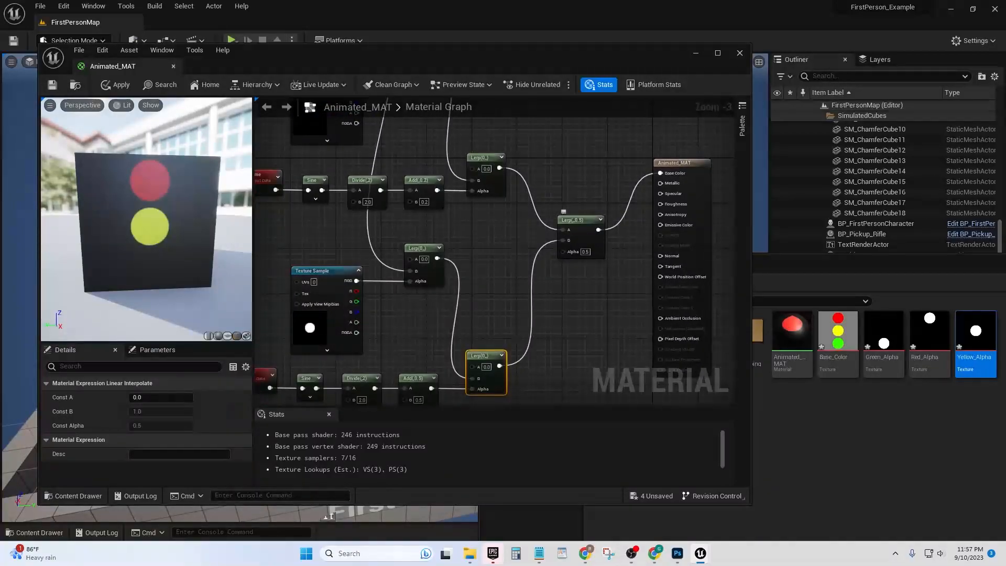
right_click_drag(573, 233, 627, 198)
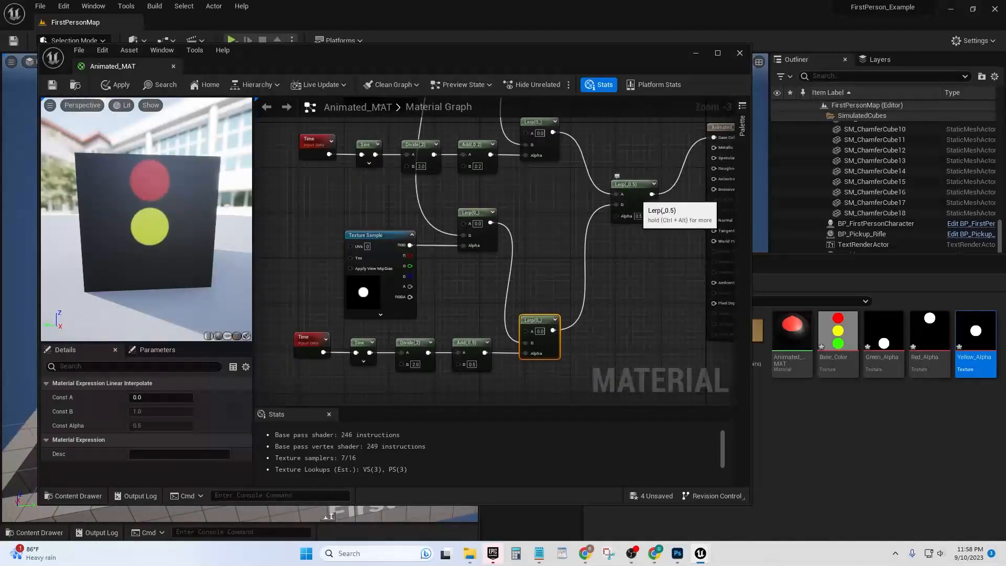
right_click_drag(583, 213, 512, 242)
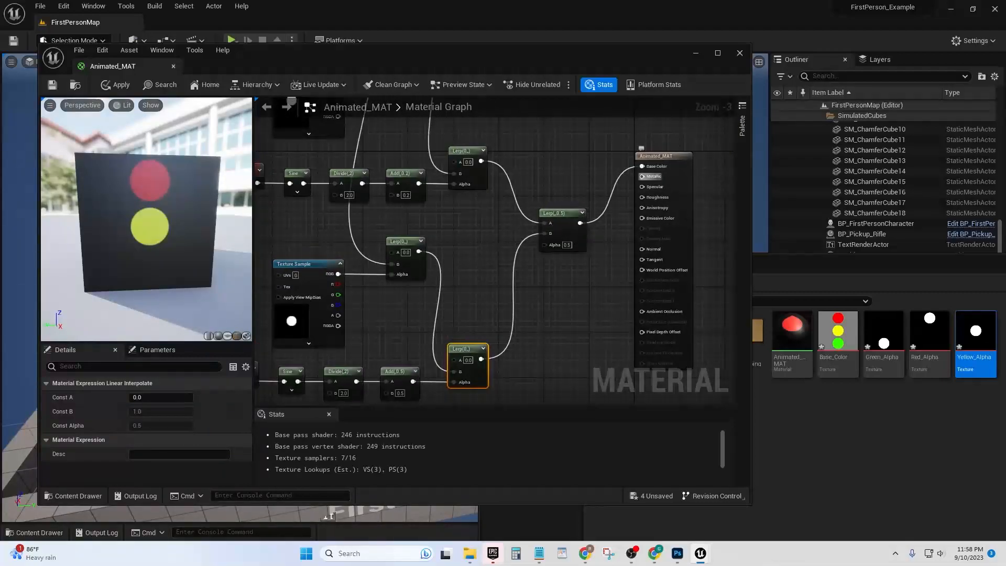
scroll(617, 268, "down", 3)
left_click_drag(442, 151, 601, 334)
right_click_drag(601, 335, 511, 339)
left_click_drag(504, 260, 458, 231)
left_click(393, 235)
scroll(393, 237, "up", 2)
right_click_drag(496, 311, 541, 293)
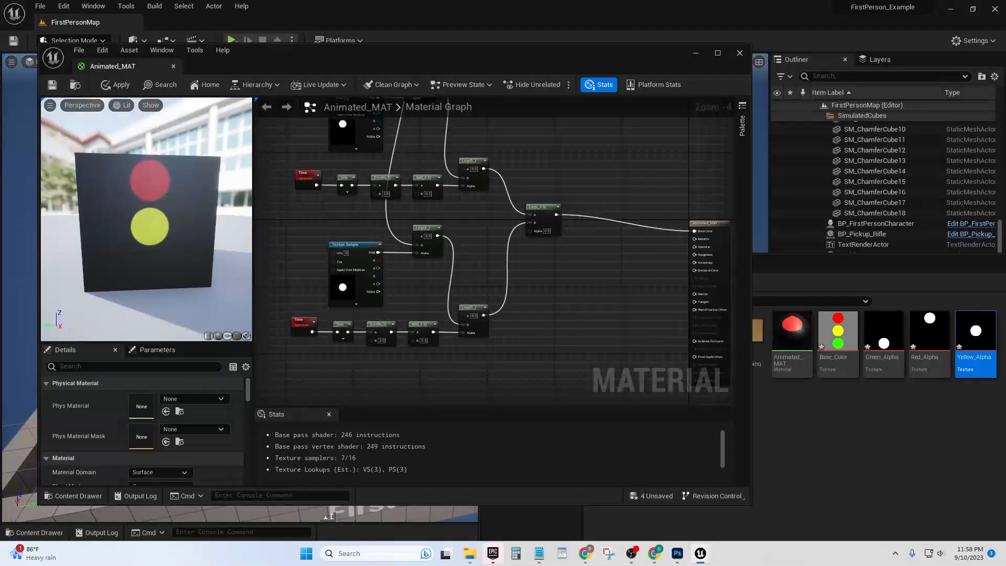
scroll(374, 313, "up", 2)
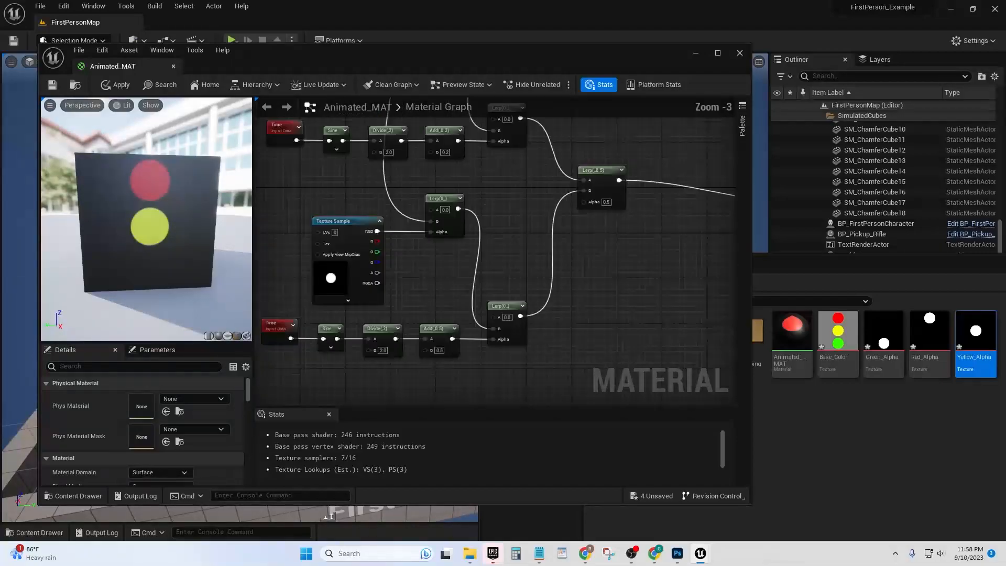
right_click_drag(398, 313, 457, 330)
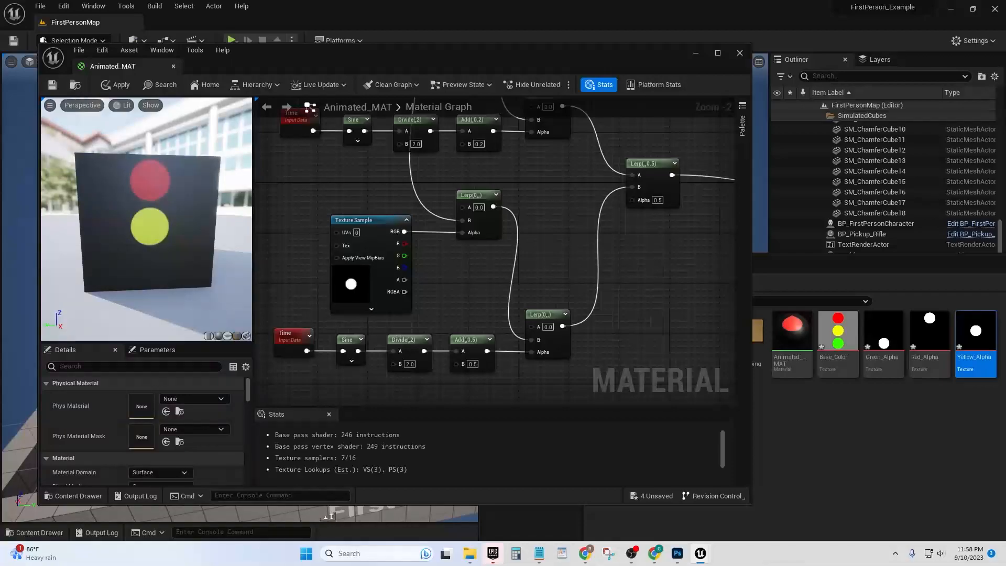
right_click_drag(665, 173, 496, 217)
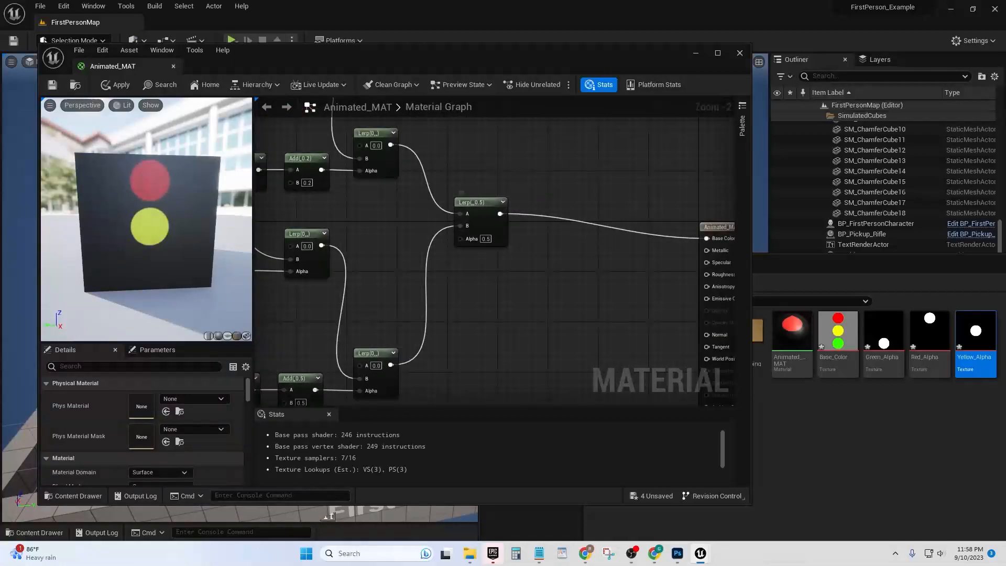
scroll(665, 285, "down", 2)
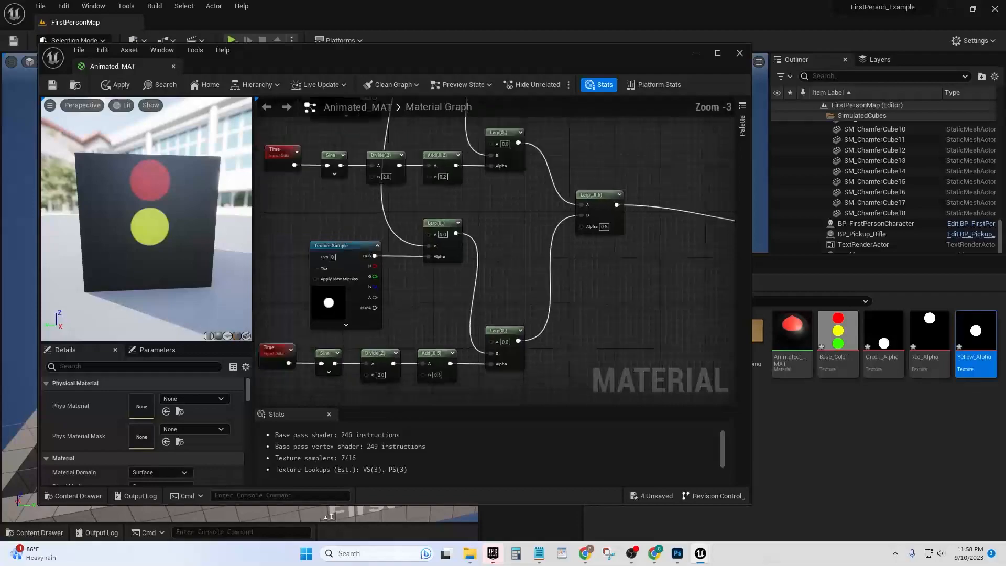
right_click_drag(665, 285, 648, 294)
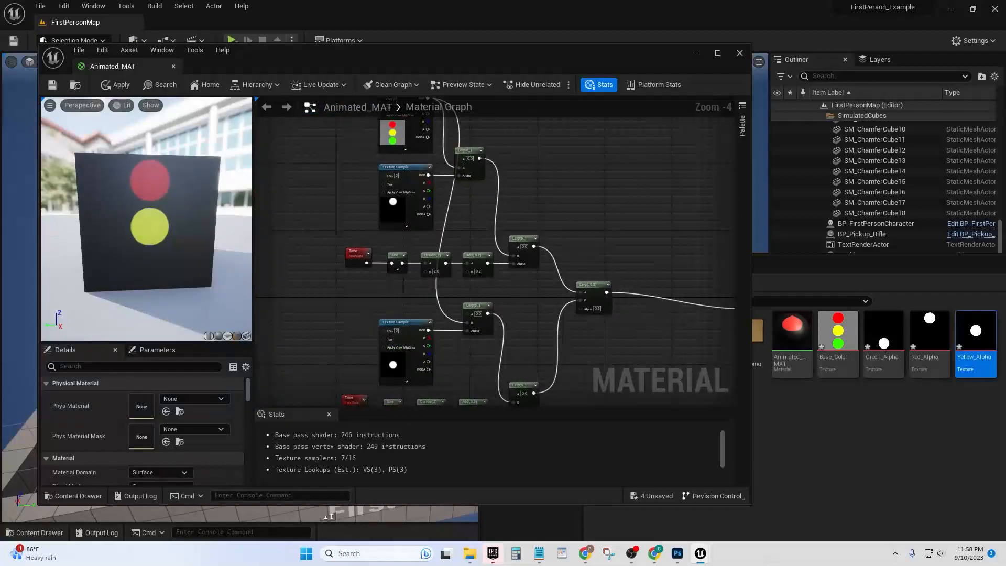
Save the Animated_MAT material and close its editor to return to the level
left_click(52, 84)
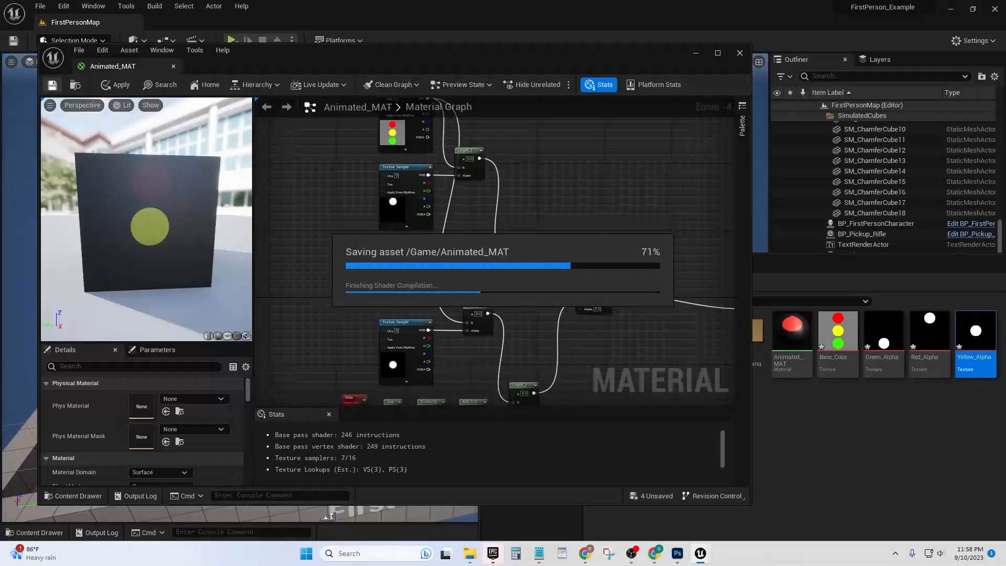
left_click_drag(398, 56, 412, 57)
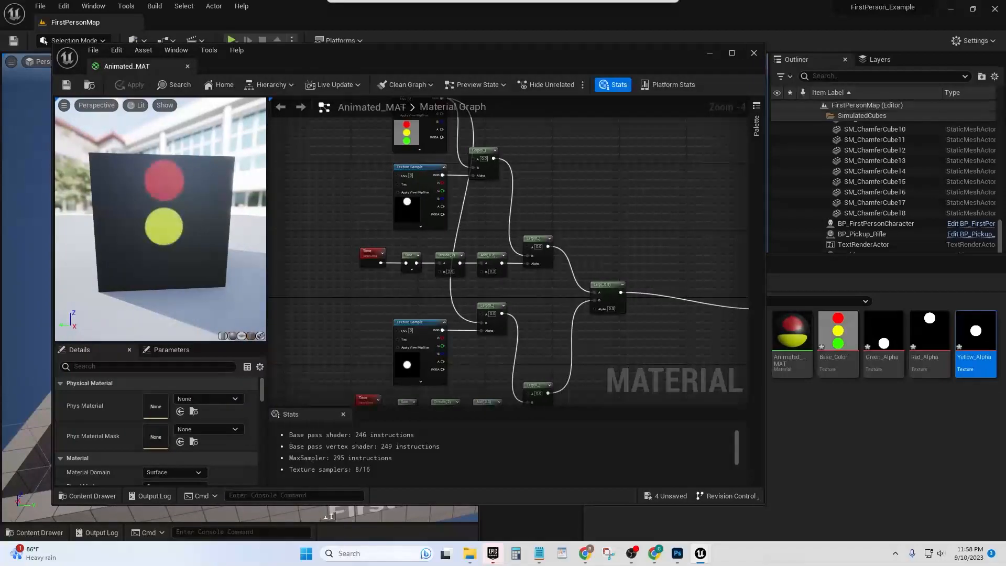
left_click(753, 53)
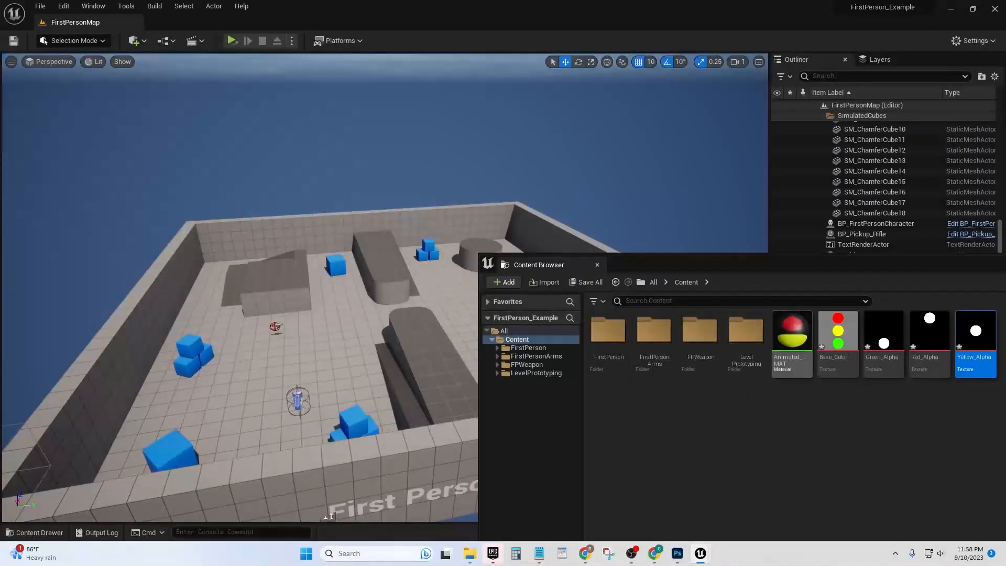
Add a basic cube shape to the open floor area of FirstPersonMap
left_click(792, 333)
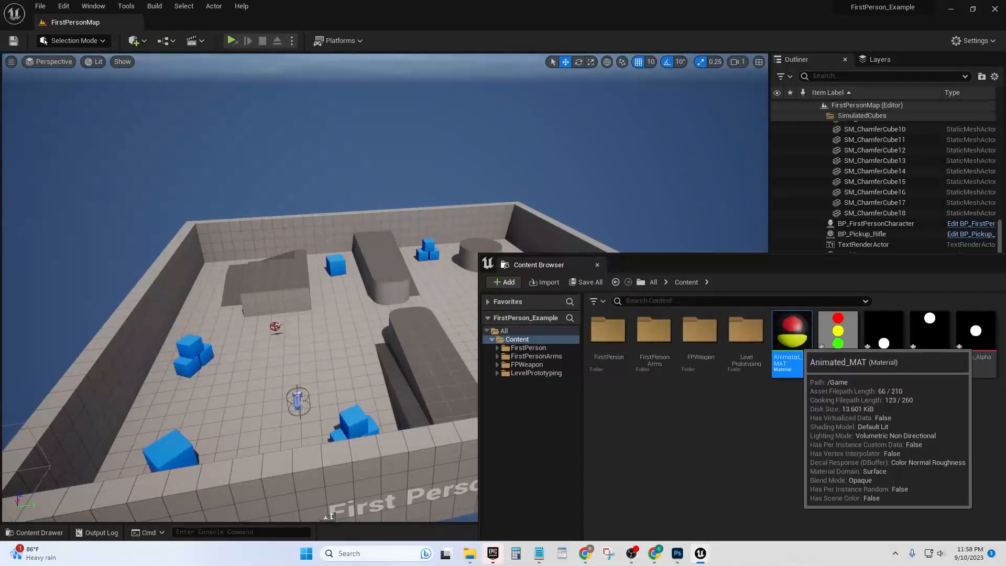
right_click_drag(361, 320, 411, 356)
right_click_drag(262, 403, 267, 408)
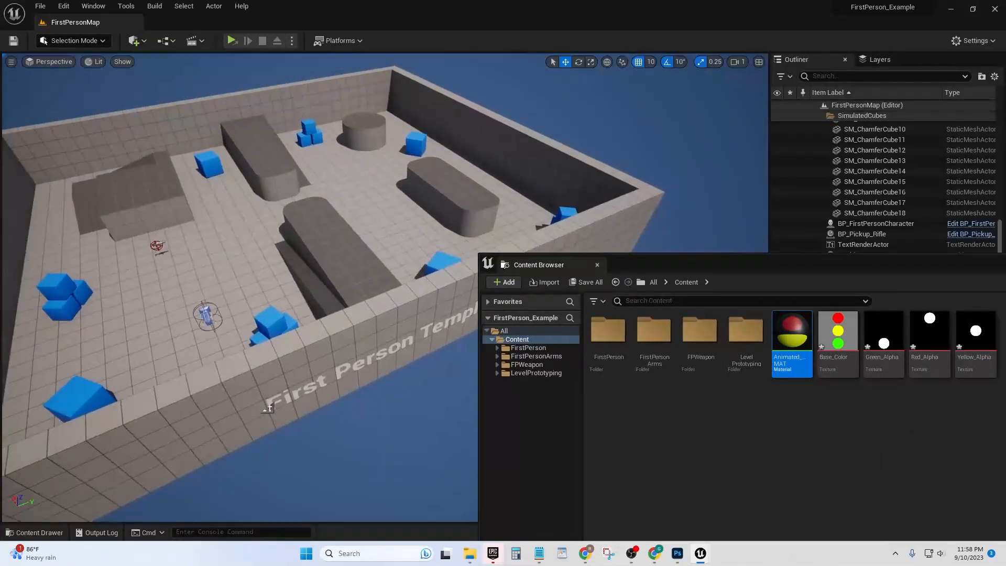
left_click(135, 41)
mouse_move(165, 149)
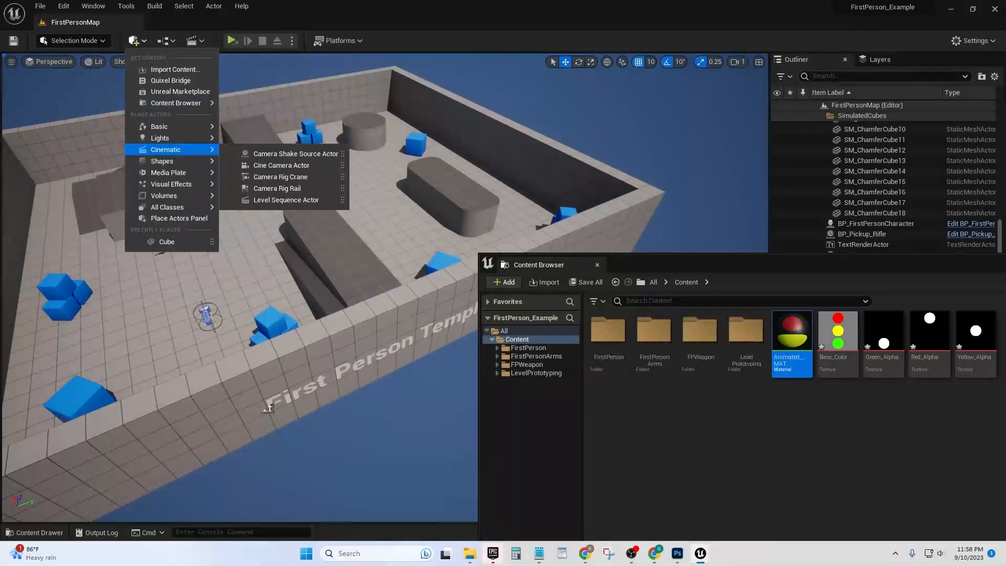
left_click(259, 162)
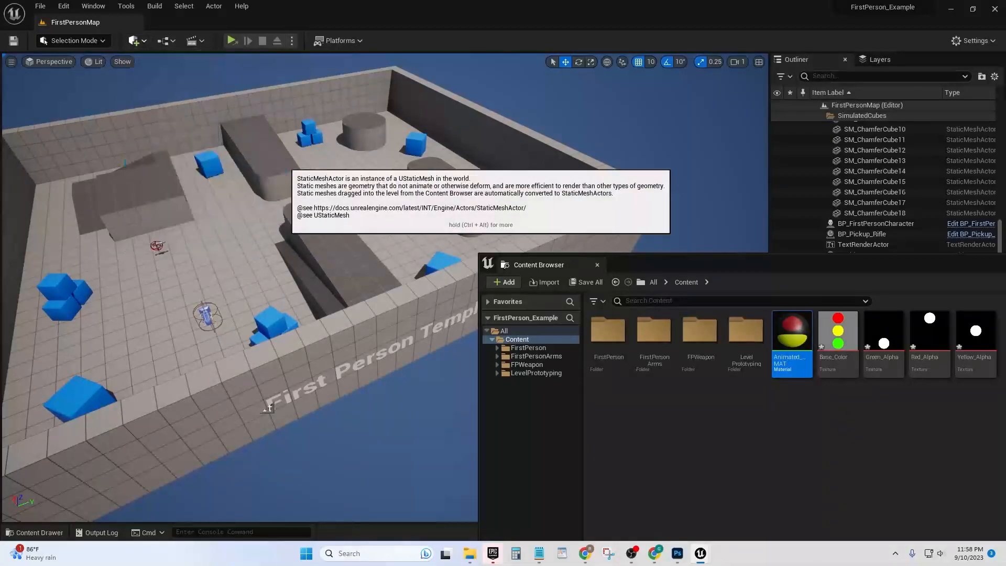
left_click_drag(368, 266, 248, 145)
left_click_drag(198, 123, 201, 229)
Apply Animated_MAT to the new cube and save all modified content, including the cube and the base colour and alpha textures
right_click_drag(366, 220, 356, 188)
key("w")
left_click_drag(792, 335, 283, 291)
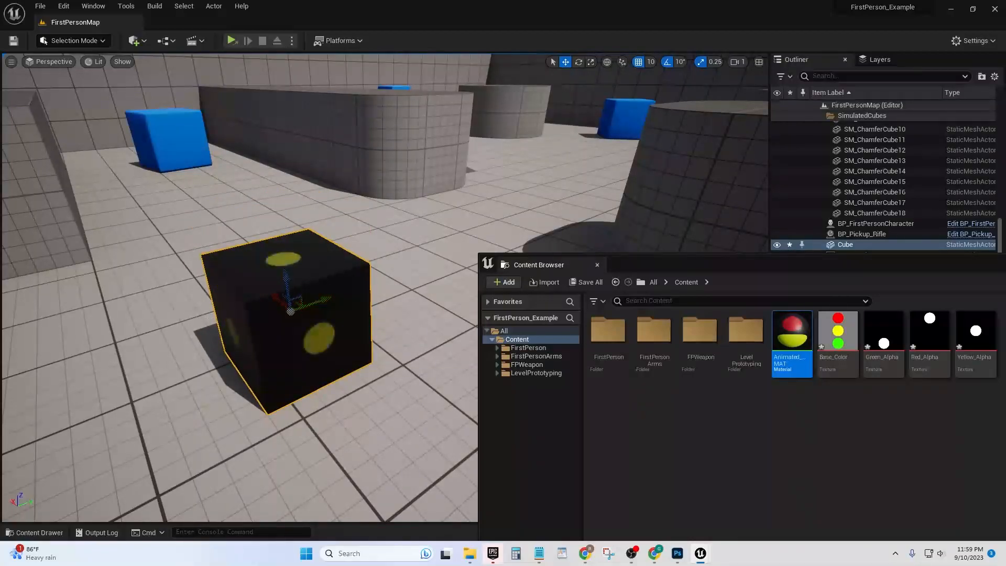
key("ctrl+shift+s")
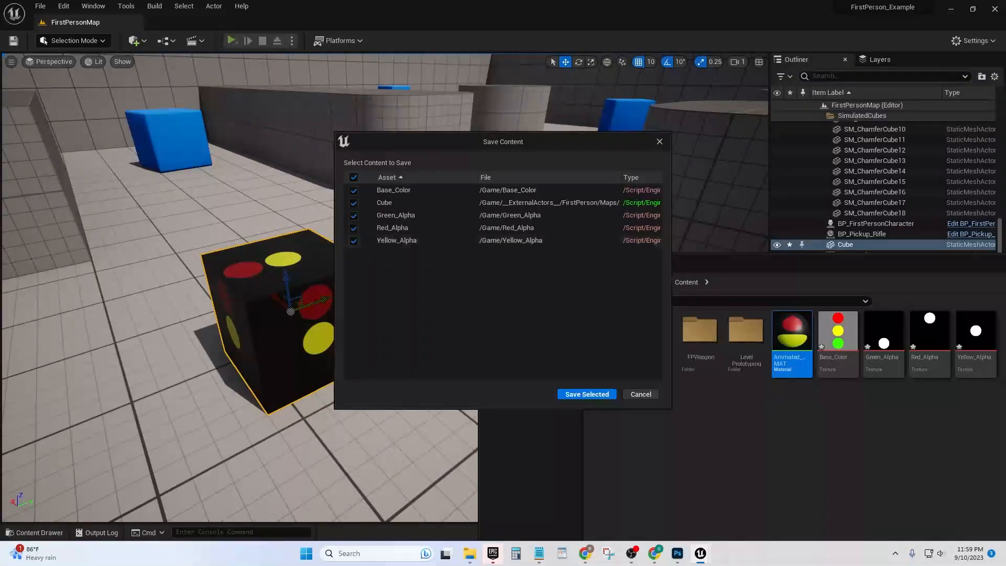
left_click(586, 394)
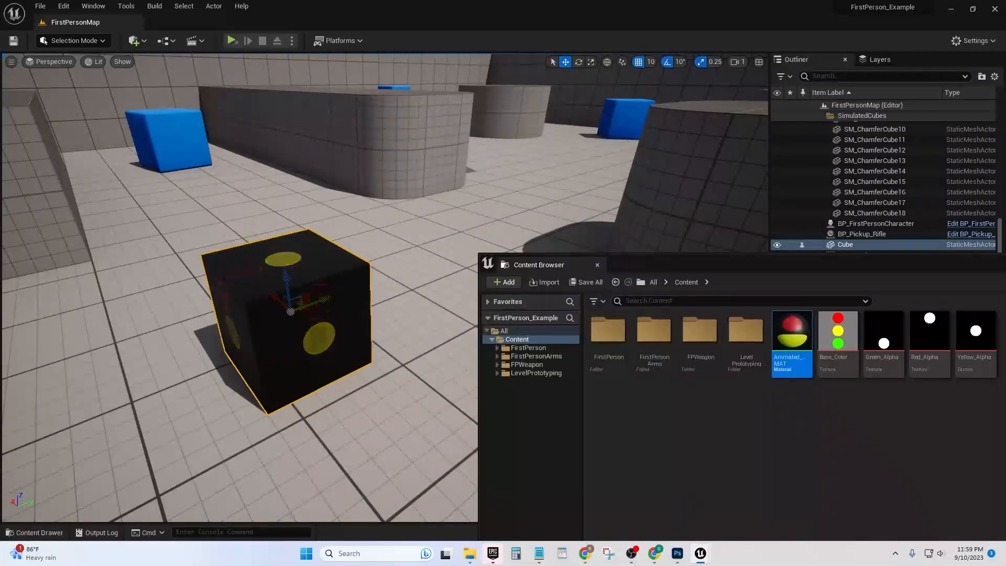
Try the level in a separate game window and return to the level editor
right_click(425, 240)
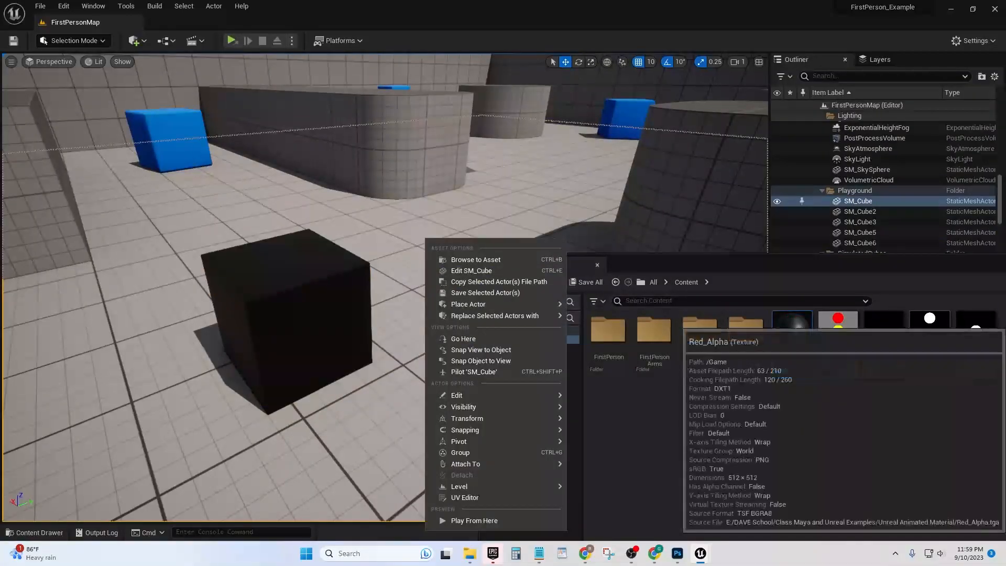
mouse_move(471, 304)
key("Escape")
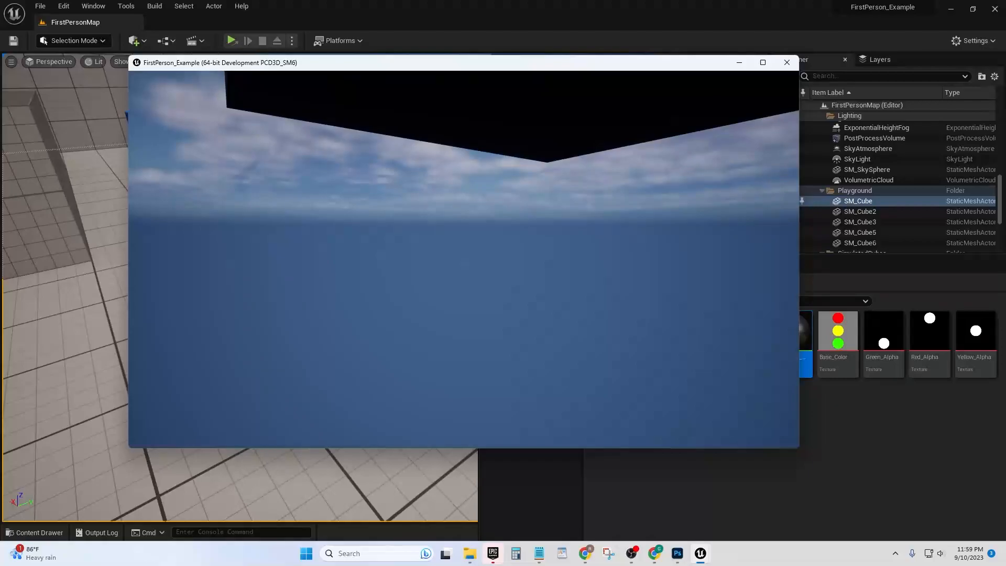
key("alt+Tab")
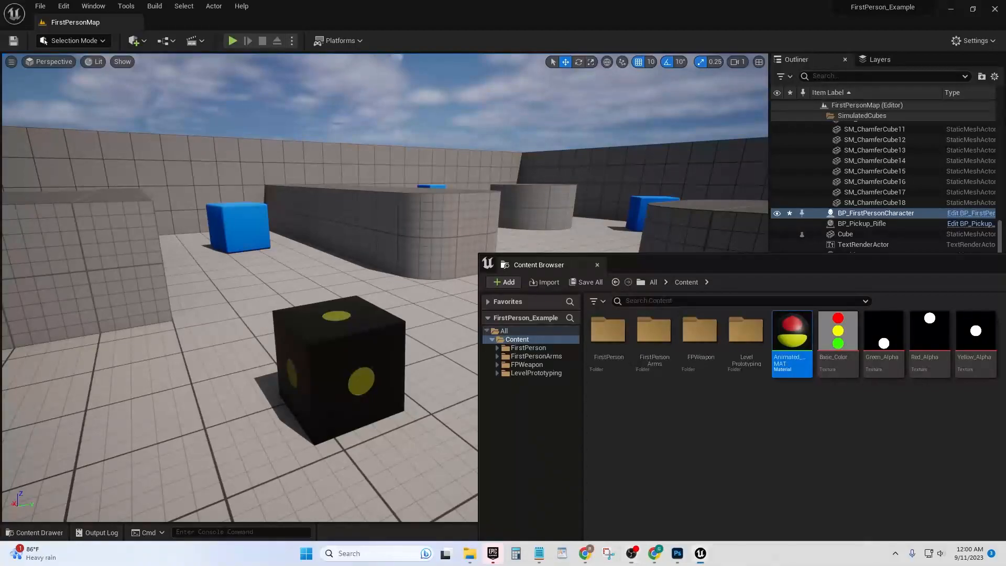
Play the level in the viewport and walk around the cube to examine its animated lights
left_click(232, 41)
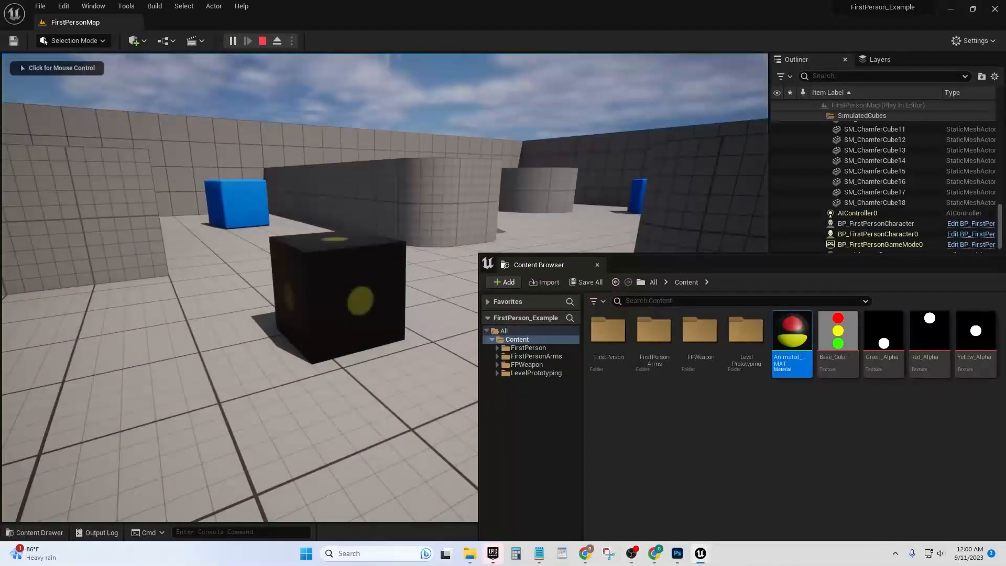
key("w")
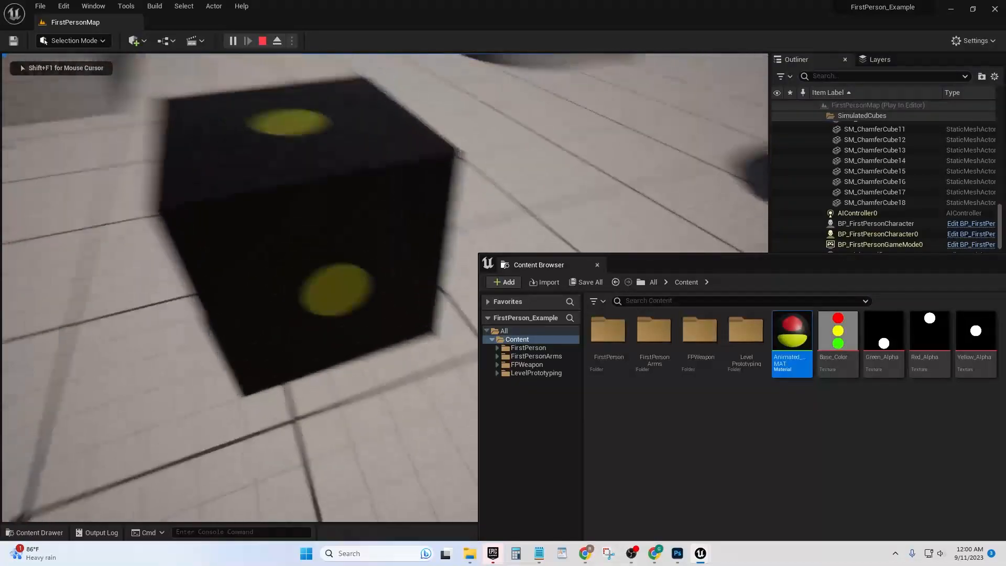
key("a")
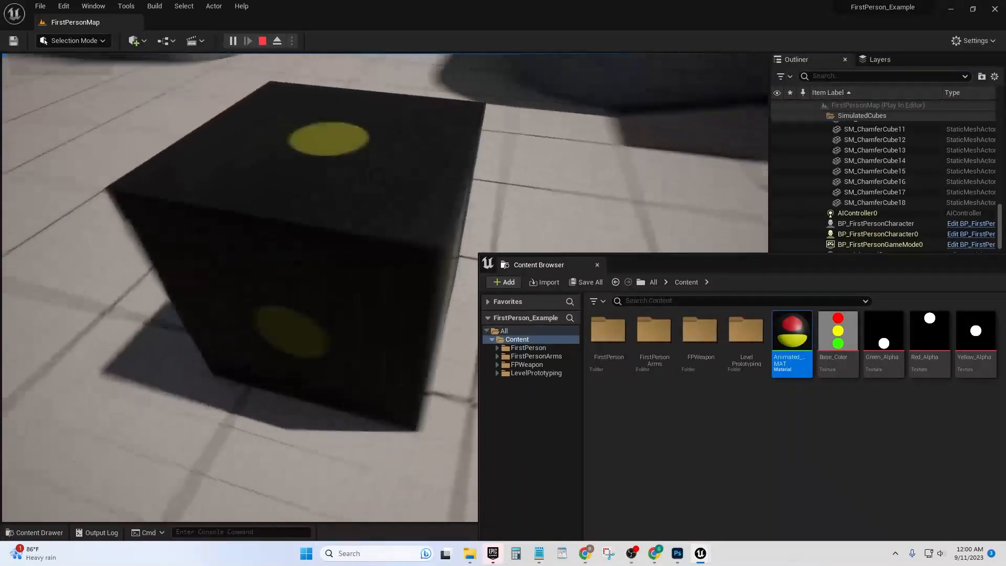
key("a")
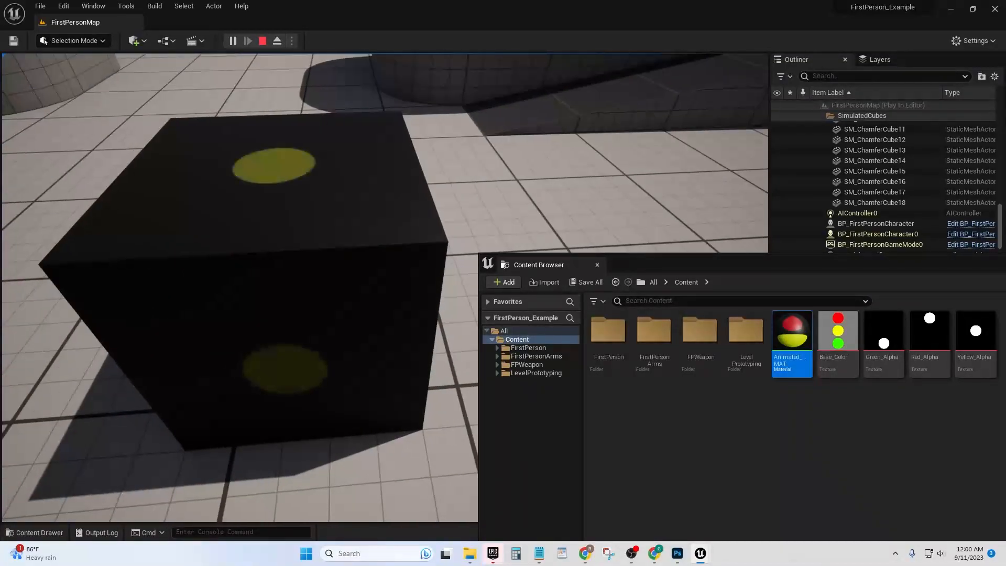